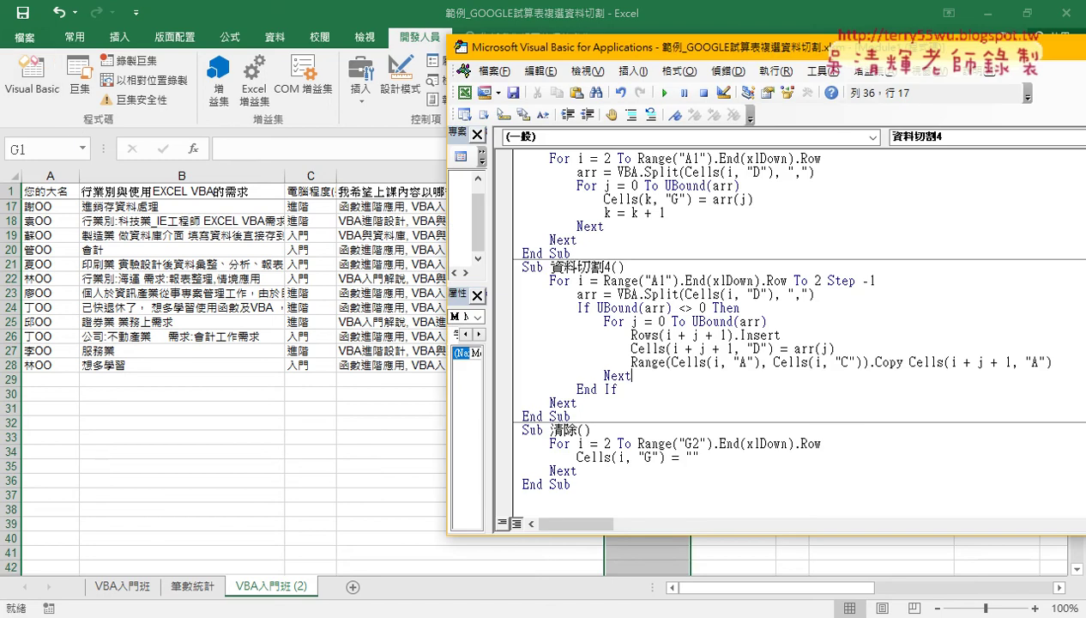
# - Bring the 資料切割4 code notes forward and scroll to section 3, marking heading text
pyautogui.click(272, 605)
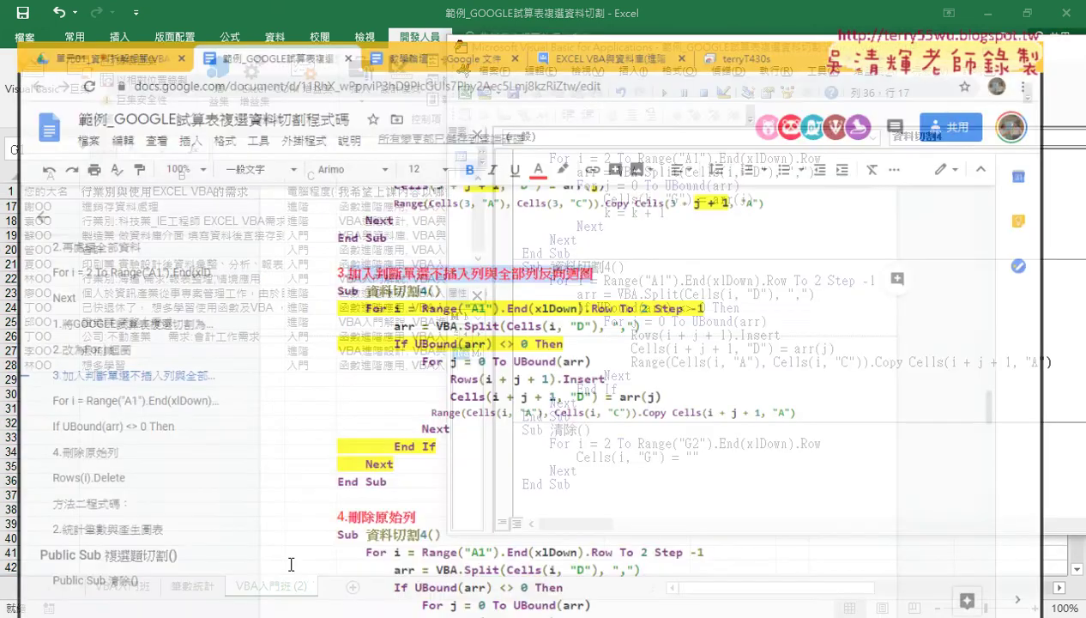
pyautogui.scroll(6, 490, 436)
pyautogui.scroll(1, 490, 437)
pyautogui.scroll(-1, 490, 437)
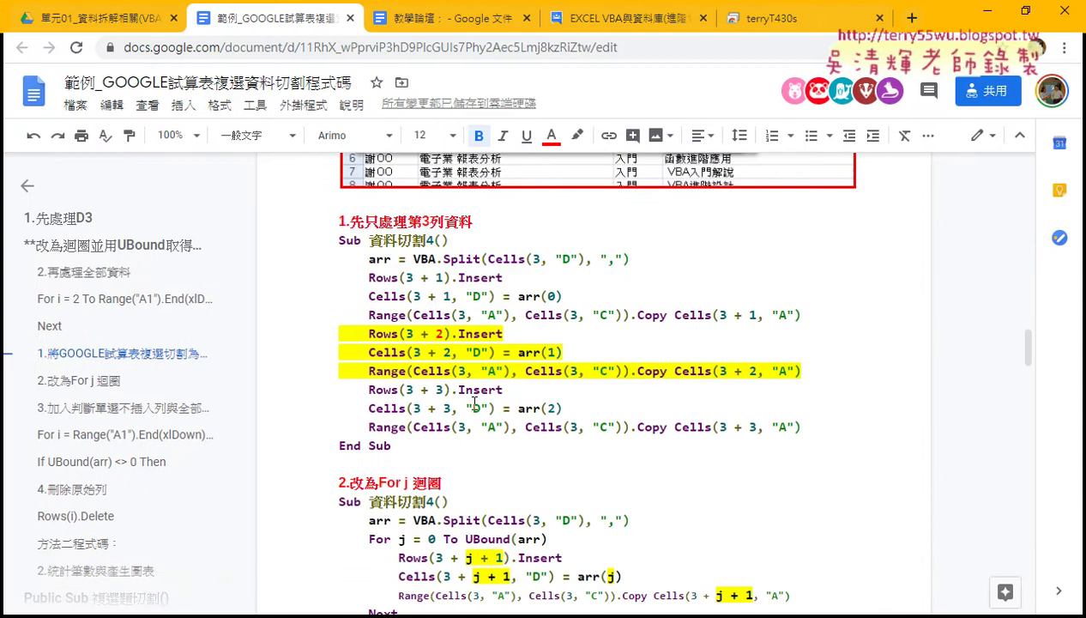
pyautogui.moveTo(350, 222); pyautogui.dragTo(495, 221)
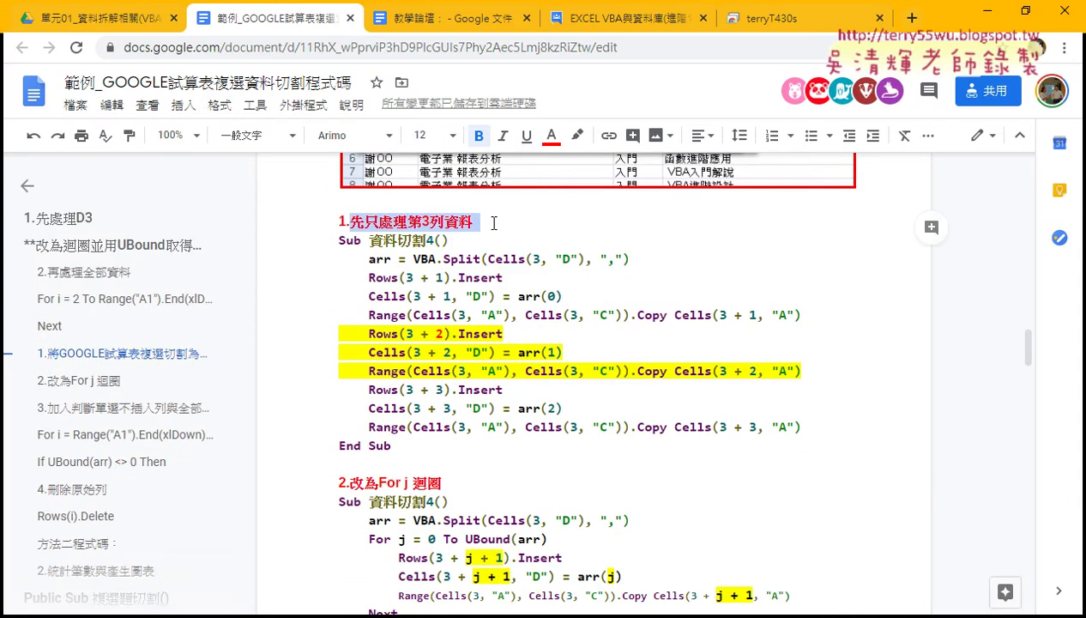
pyautogui.scroll(-2, 453, 358)
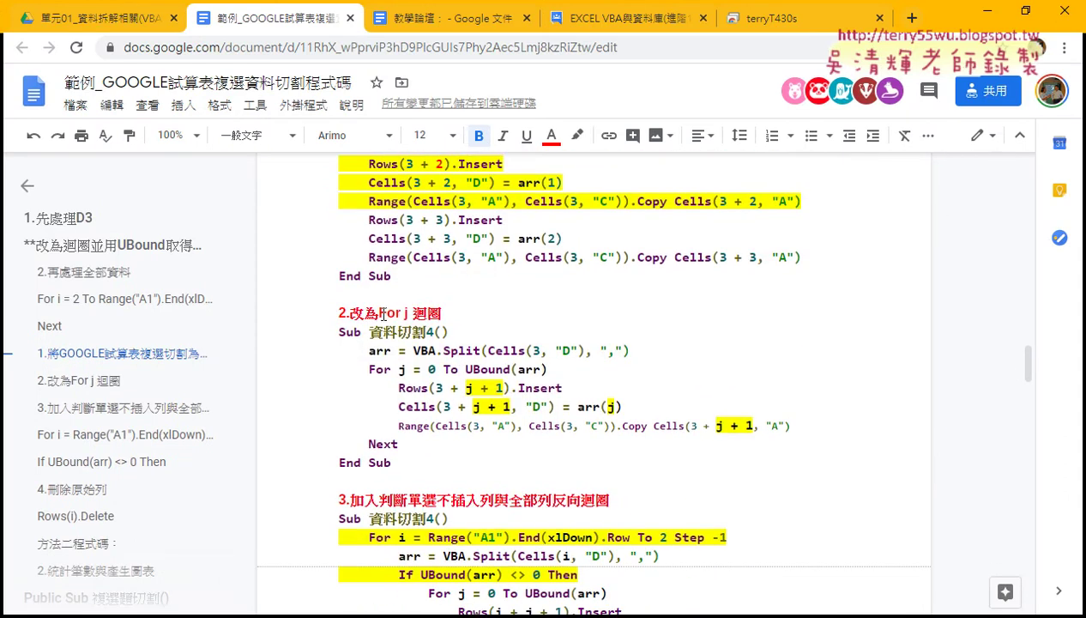
pyautogui.moveTo(379, 313); pyautogui.dragTo(441, 313)
pyautogui.scroll(-1, 446, 382)
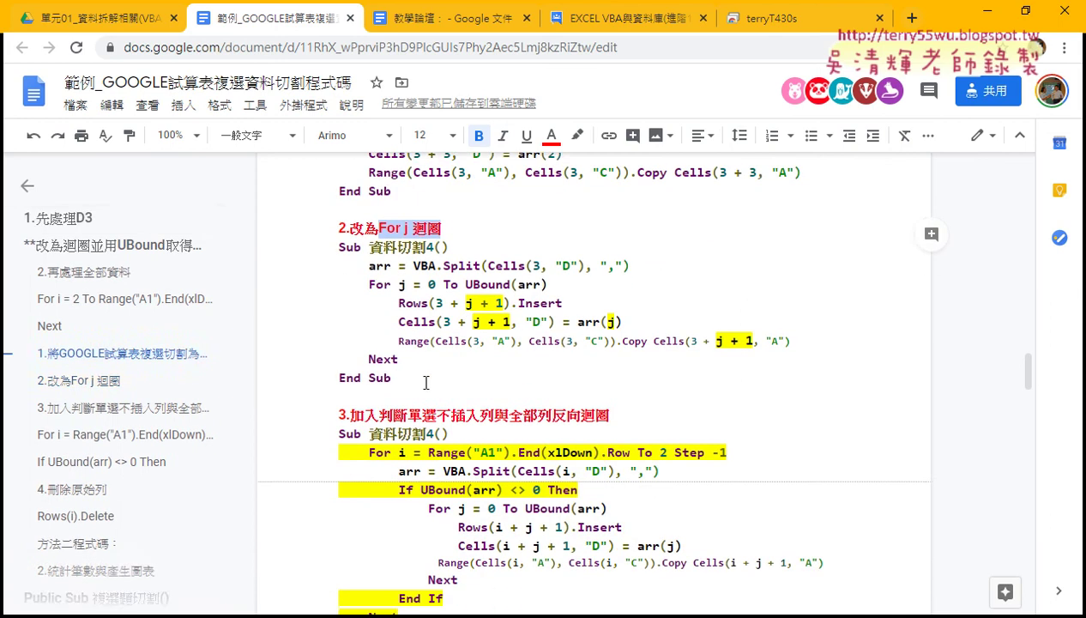
pyautogui.scroll(-1, 426, 382)
pyautogui.moveTo(378, 330); pyautogui.dragTo(436, 330)
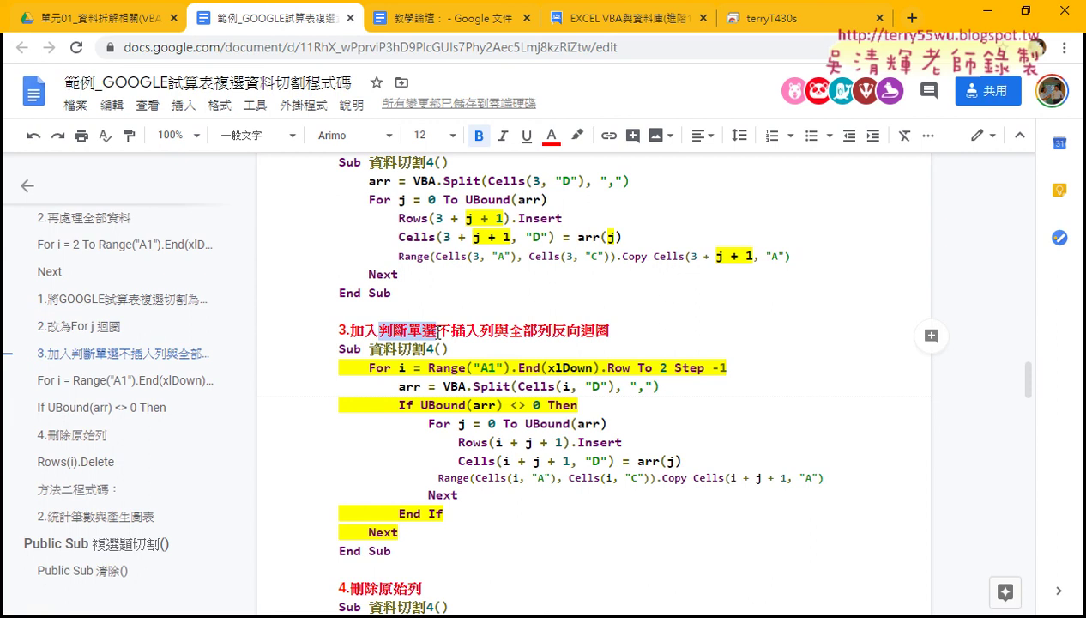
# - Highlight 不插入列 and 全部列反向迴圈 in the section 3 heading and point to the reverse For i line
pyautogui.click(469, 330)
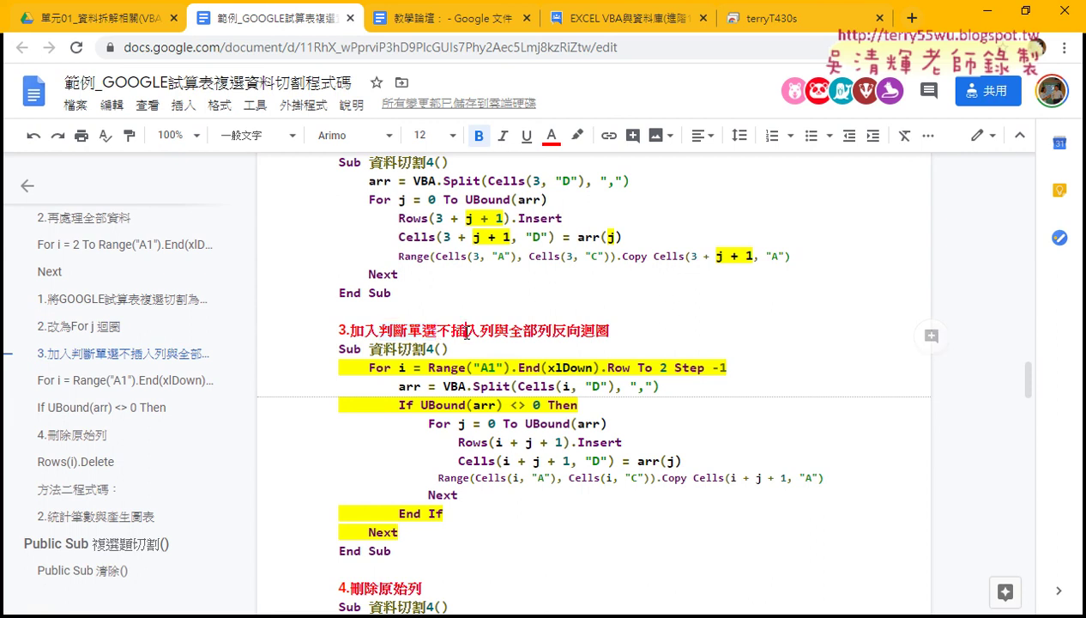
pyautogui.moveTo(494, 330); pyautogui.dragTo(436, 330)
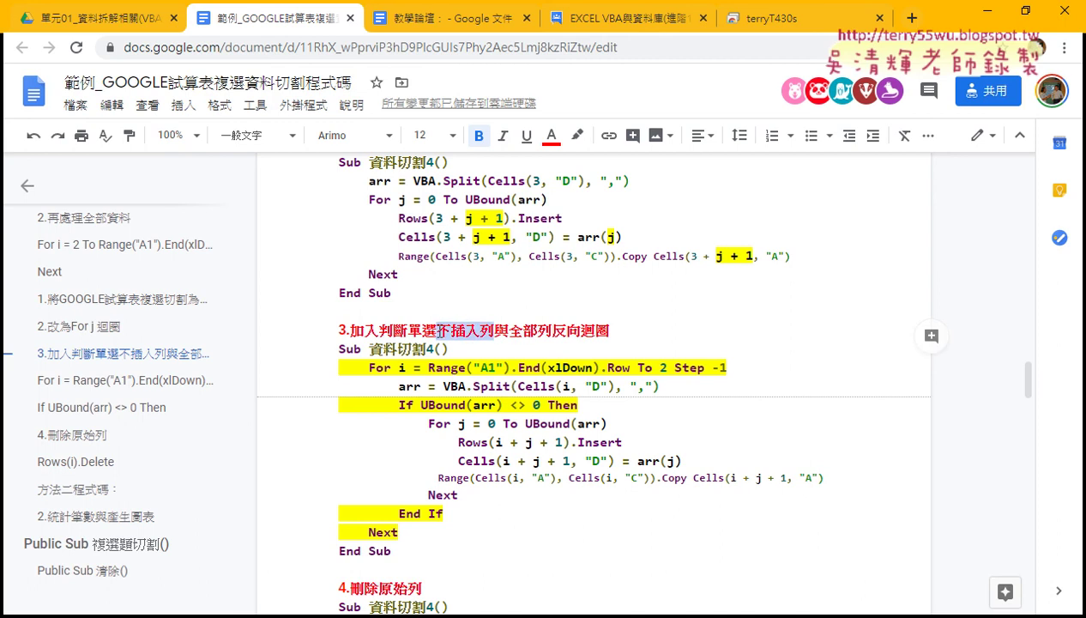
pyautogui.moveTo(509, 331); pyautogui.dragTo(615, 331)
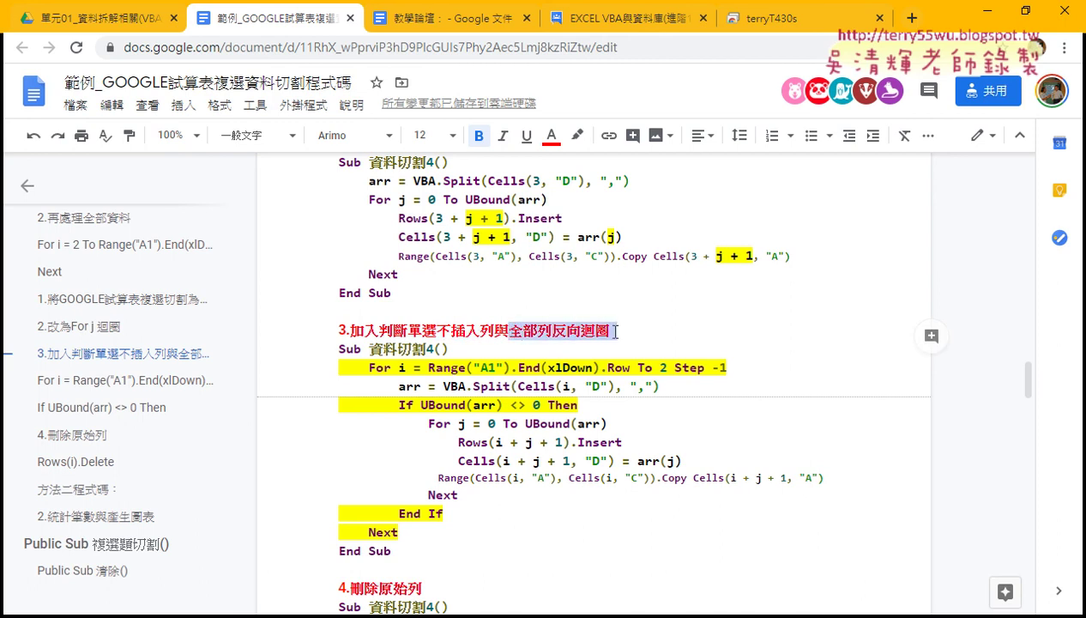
pyautogui.scroll(-1, 519, 372)
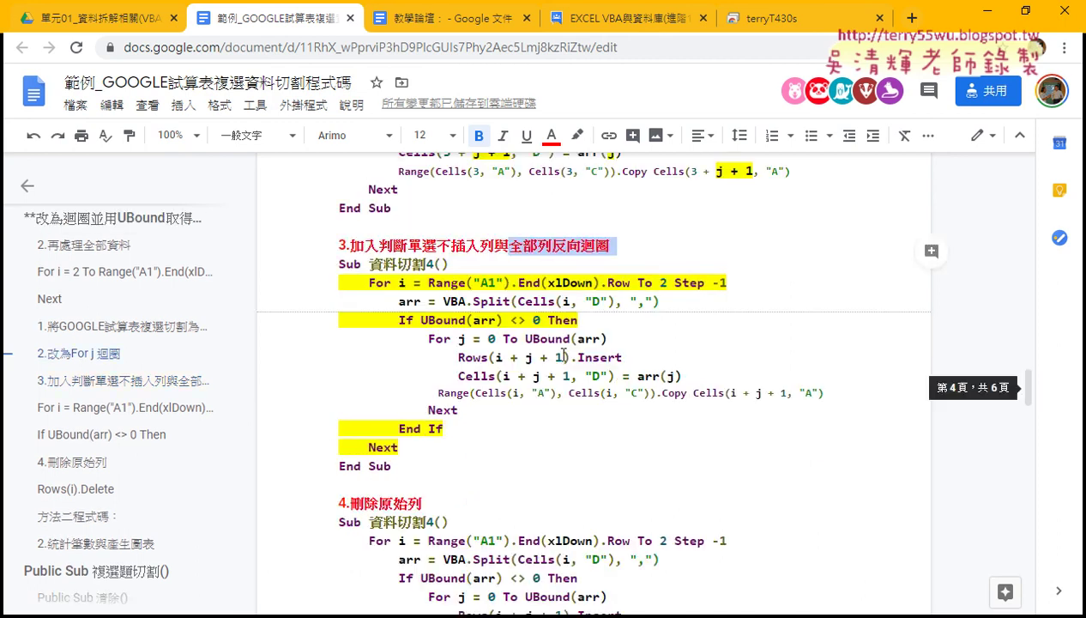
pyautogui.click(734, 284)
# - Highlight Step -1 and the Cells(i, "A") to Cells(i, "C") range, then return to Excel's VBA editor
pyautogui.moveTo(736, 284); pyautogui.dragTo(675, 284)
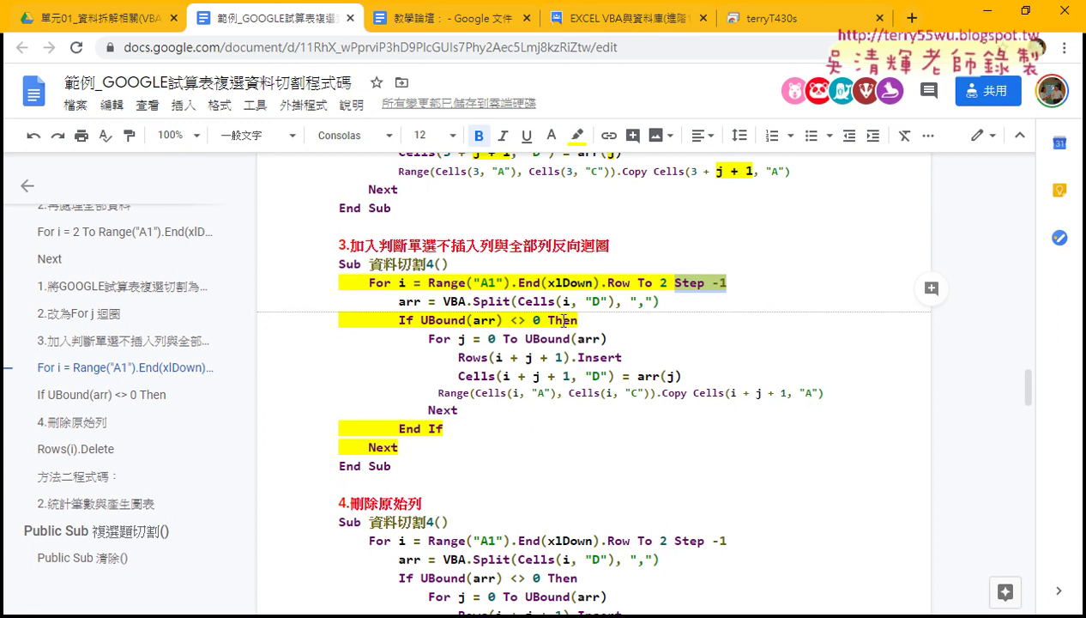
pyautogui.moveTo(474, 393); pyautogui.dragTo(650, 394)
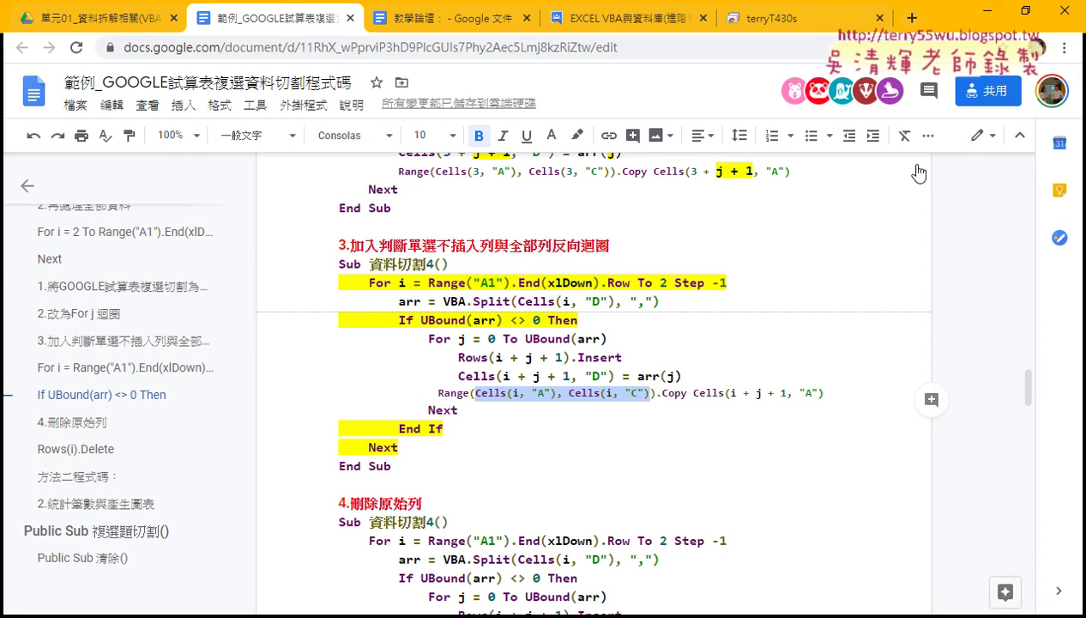
pyautogui.click(987, 10)
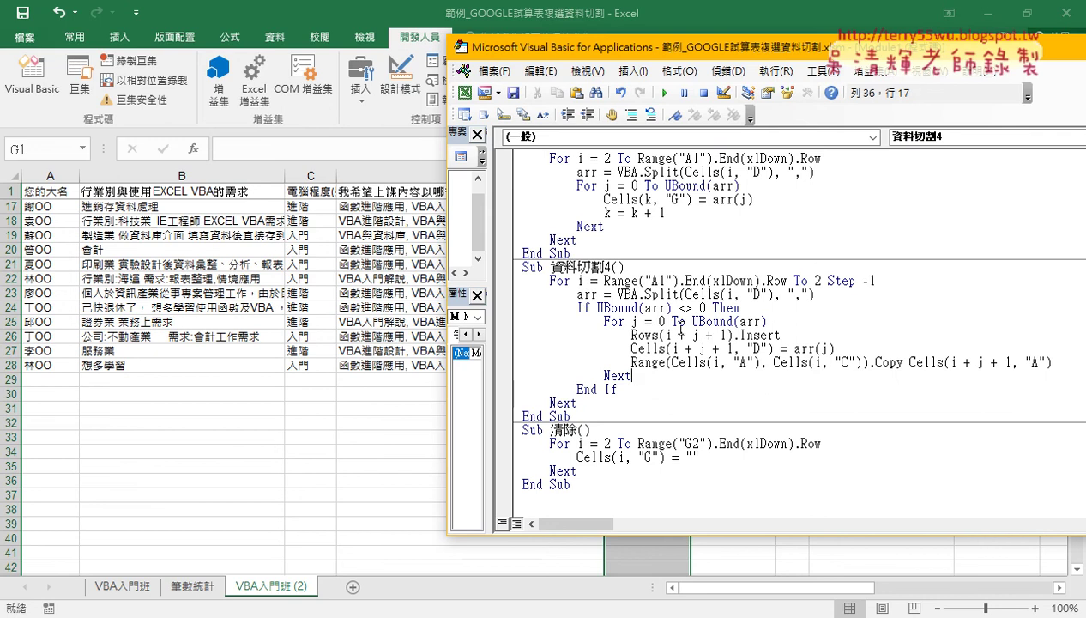
# - Run 資料切割4 and check the inserted single-answer rows at the top of the VBA入門班 (2) sheet
pyautogui.click(677, 322)
pyautogui.click(666, 92)
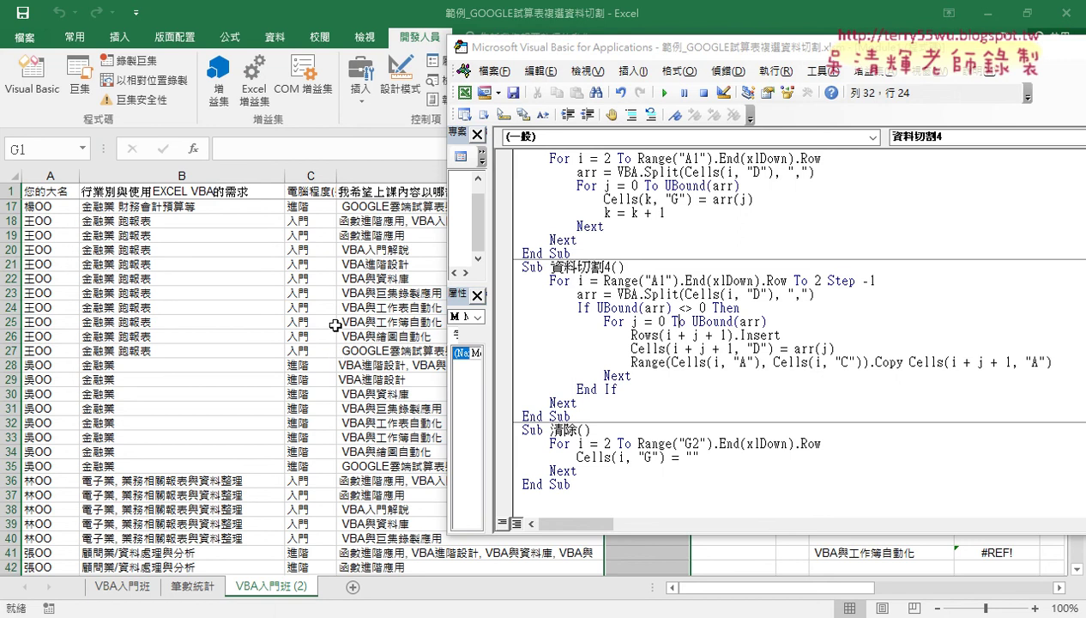
pyautogui.click(336, 277)
pyautogui.click(336, 219)
pyautogui.moveTo(336, 220)
pyautogui.mouseDown()
pyautogui.moveTo(38, 220)
pyautogui.moveTo(410, 221)
pyautogui.moveTo(43, 264)
pyautogui.mouseUp()
pyautogui.scroll(5, 90, 297)
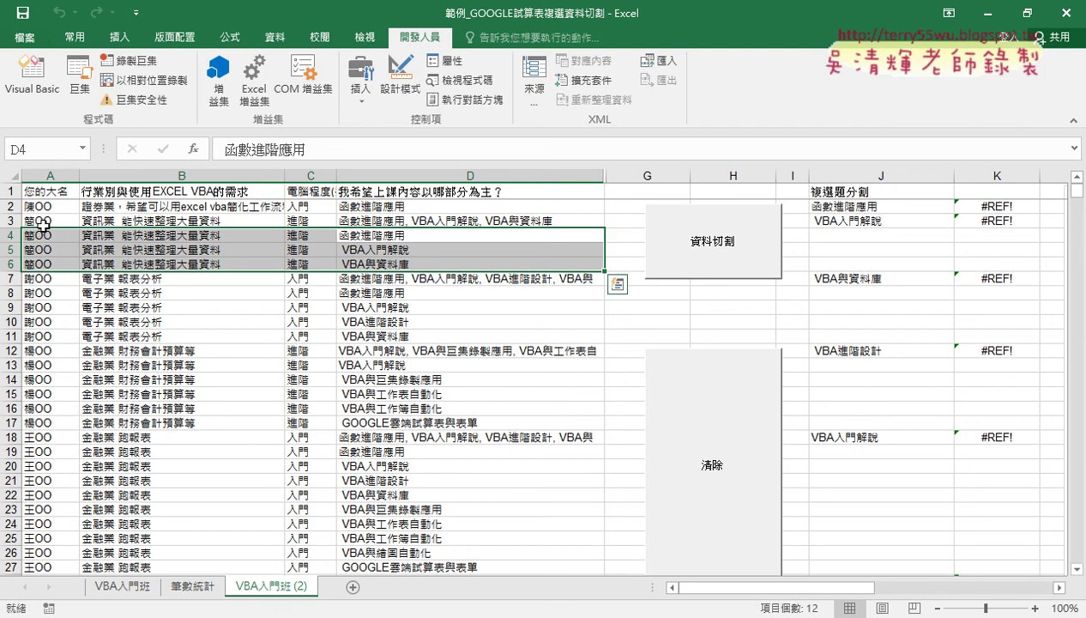
pyautogui.moveTo(43, 221); pyautogui.dragTo(464, 219)
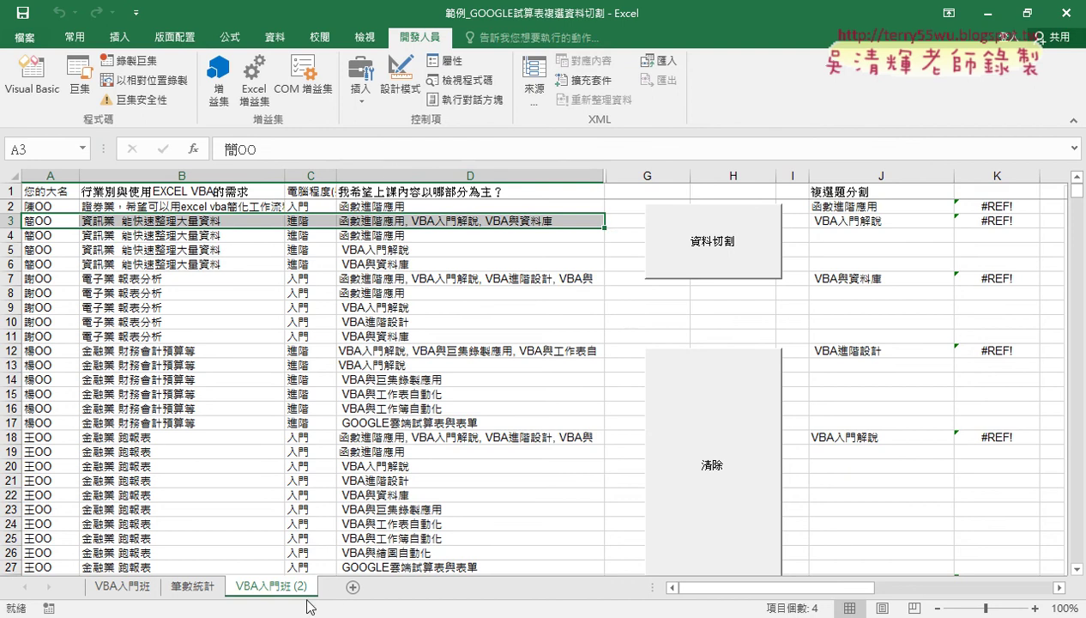
# - Delete the VBA入門班 (2) sheet and Ctrl-drag VBA入門班 to make a fresh copy
pyautogui.rightClick(259, 583)
pyautogui.click(332, 406)
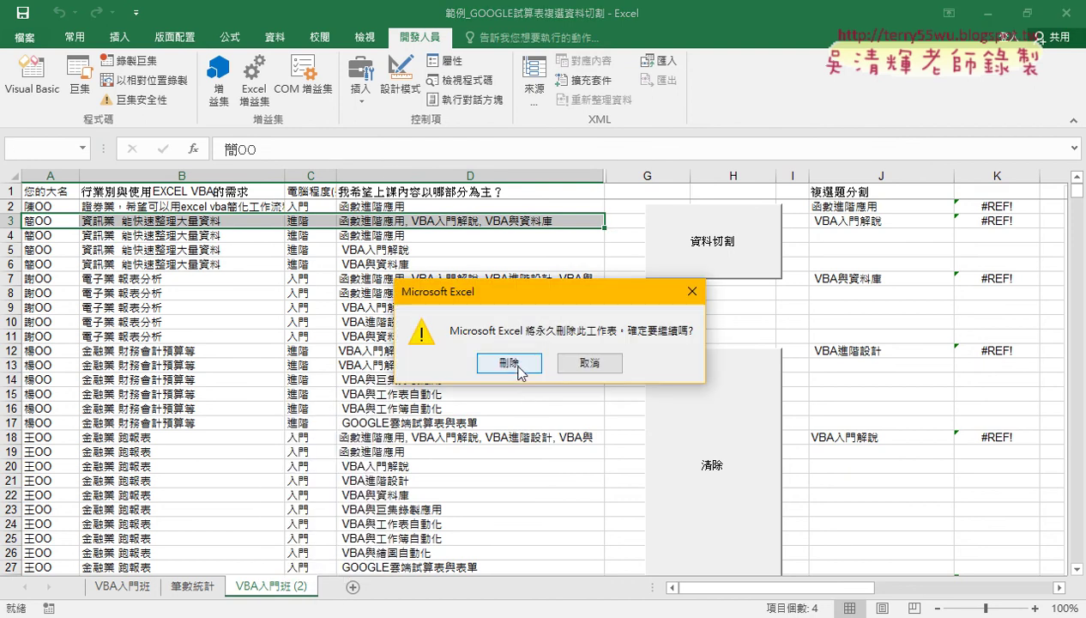
pyautogui.click(507, 363)
pyautogui.click(144, 590)
pyautogui.moveTo(144, 590); pyautogui.dragTo(249, 587)
# - Check the copied sheet's unsplit data, then go back to the VBA editor
pyautogui.click(34, 81)
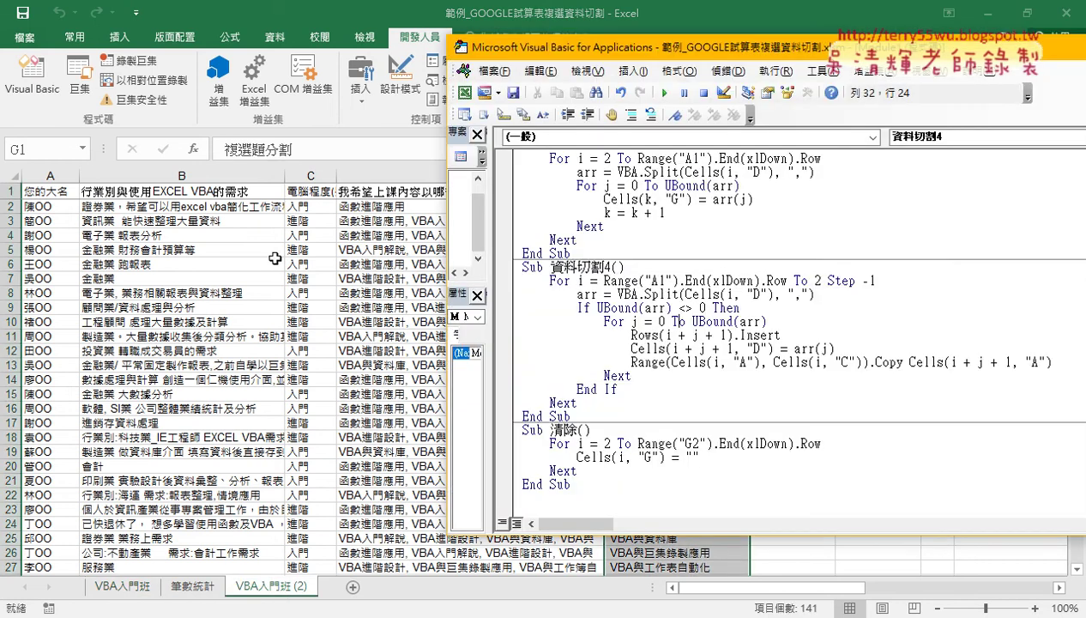
pyautogui.click(268, 406)
pyautogui.scroll(-5, 267, 406)
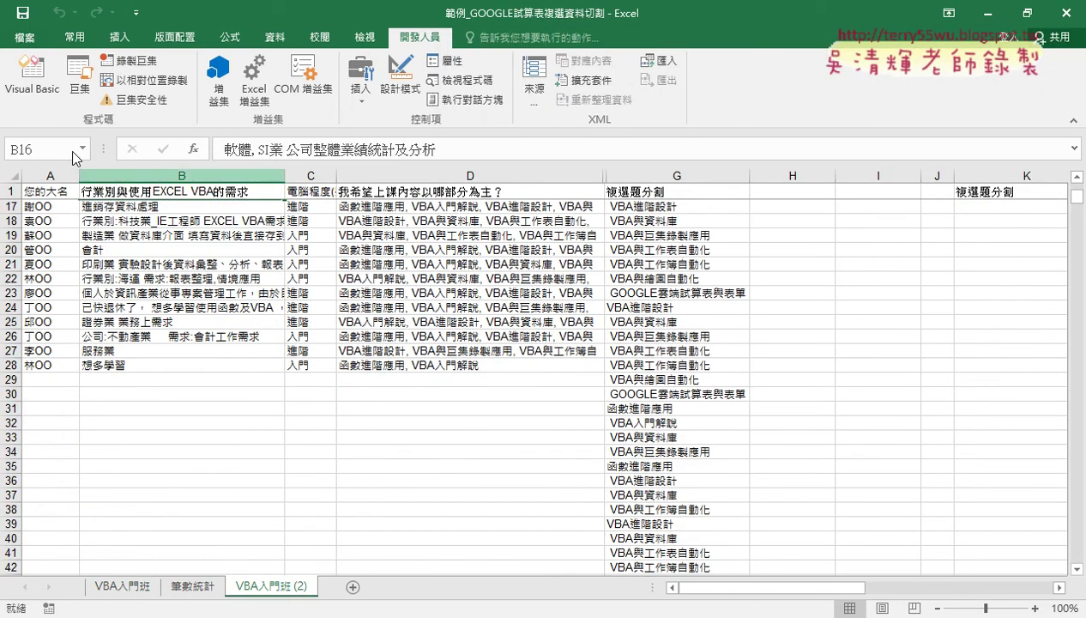
pyautogui.click(32, 81)
# - Step through 資料切割4 with F8 past the A–C copy and one row insertion
pyautogui.click(678, 374)
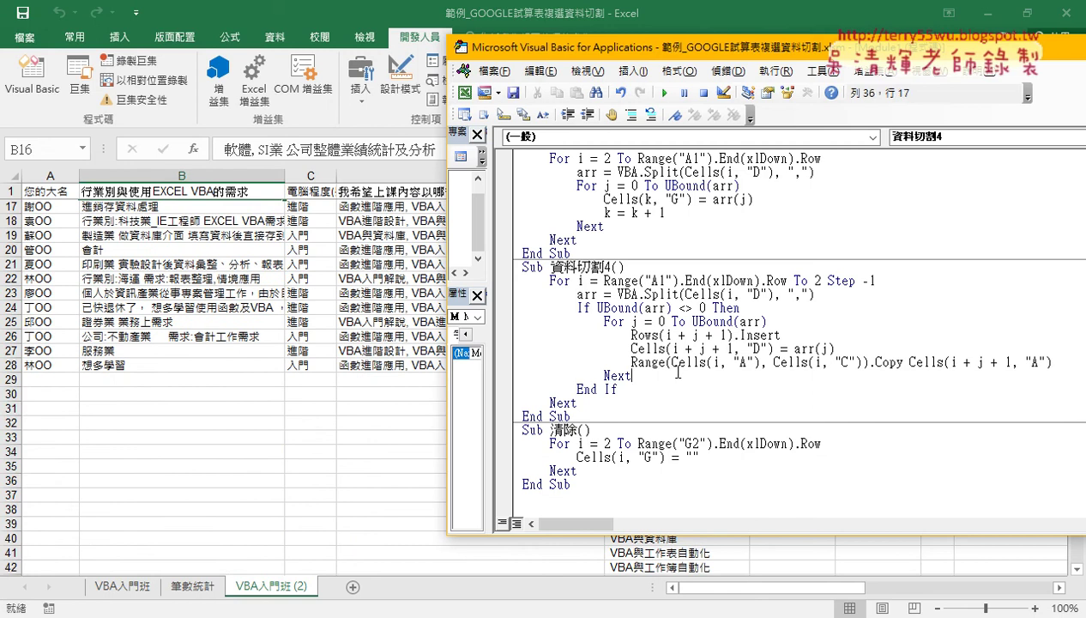
pyautogui.press('F8')
pyautogui.press('F8')
pyautogui.press('F8')
pyautogui.press('F8')
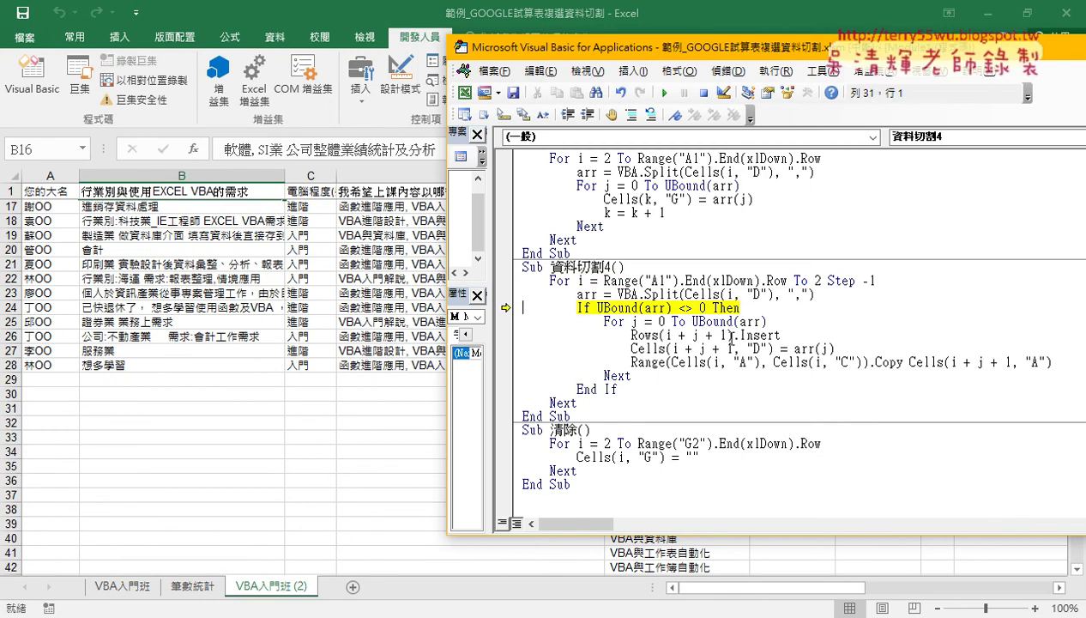
pyautogui.press('F8')
pyautogui.press('F8')
pyautogui.press('F8')
pyautogui.press('F8')
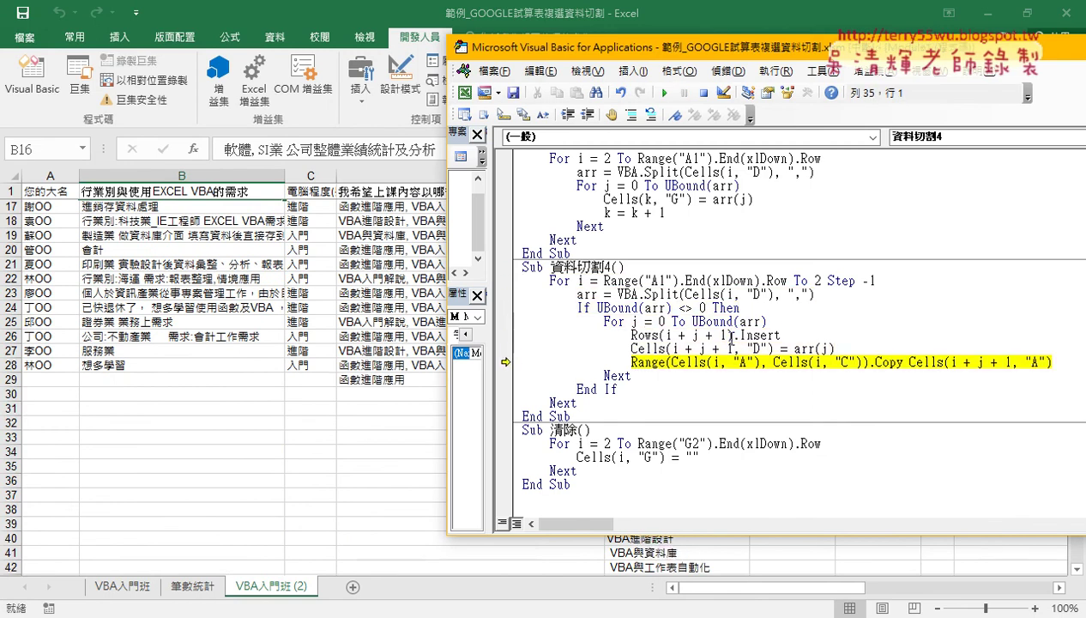
pyautogui.press('F8')
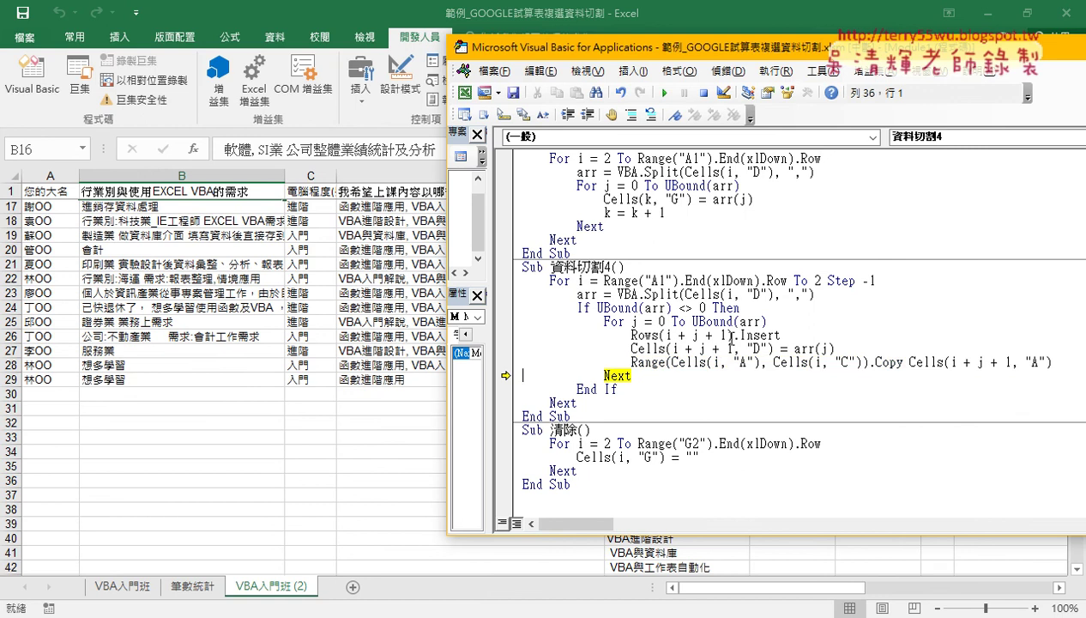
pyautogui.press('F8')
pyautogui.press('F8')
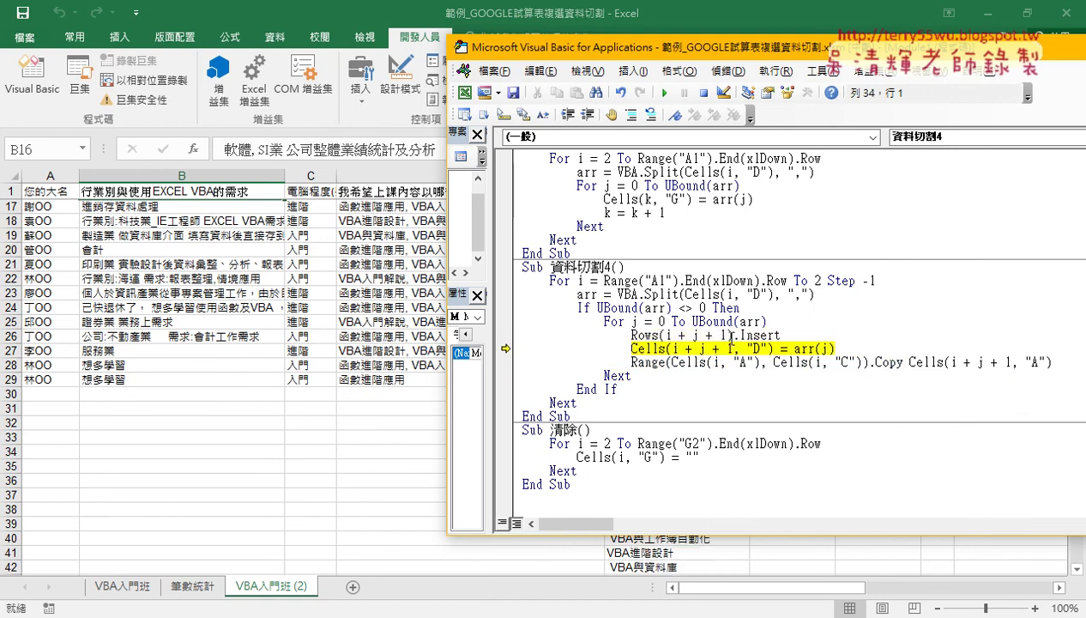
pyautogui.press('F8')
pyautogui.press('F8')
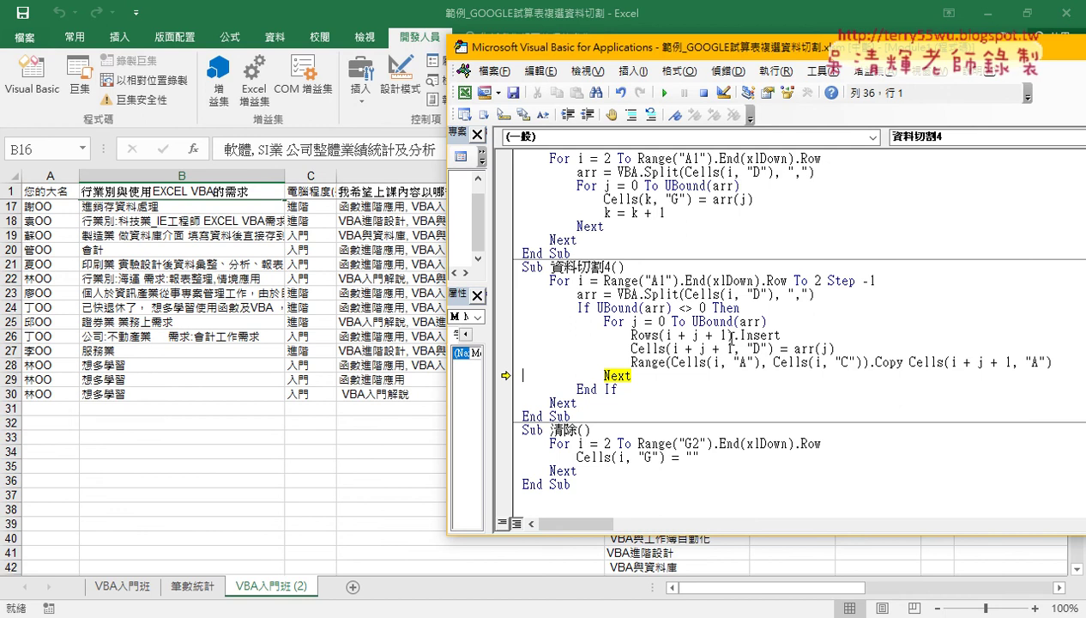
# - Move the editor right, add a blank line after the inner Next, and step to End If
pyautogui.moveTo(515, 54); pyautogui.dragTo(665, 59)
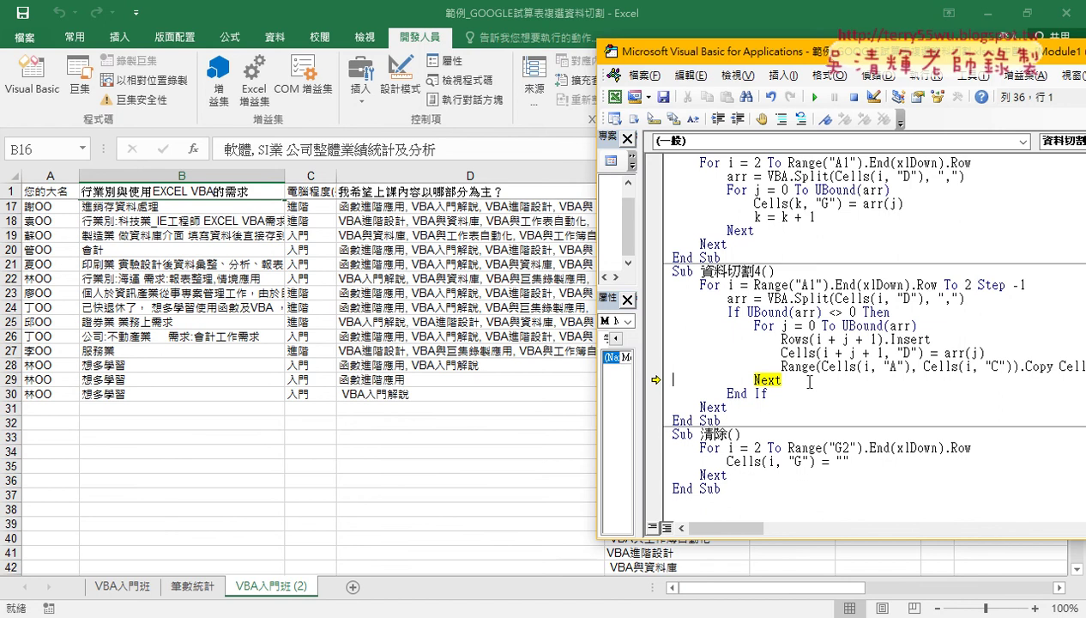
pyautogui.moveTo(781, 379); pyautogui.dragTo(652, 327)
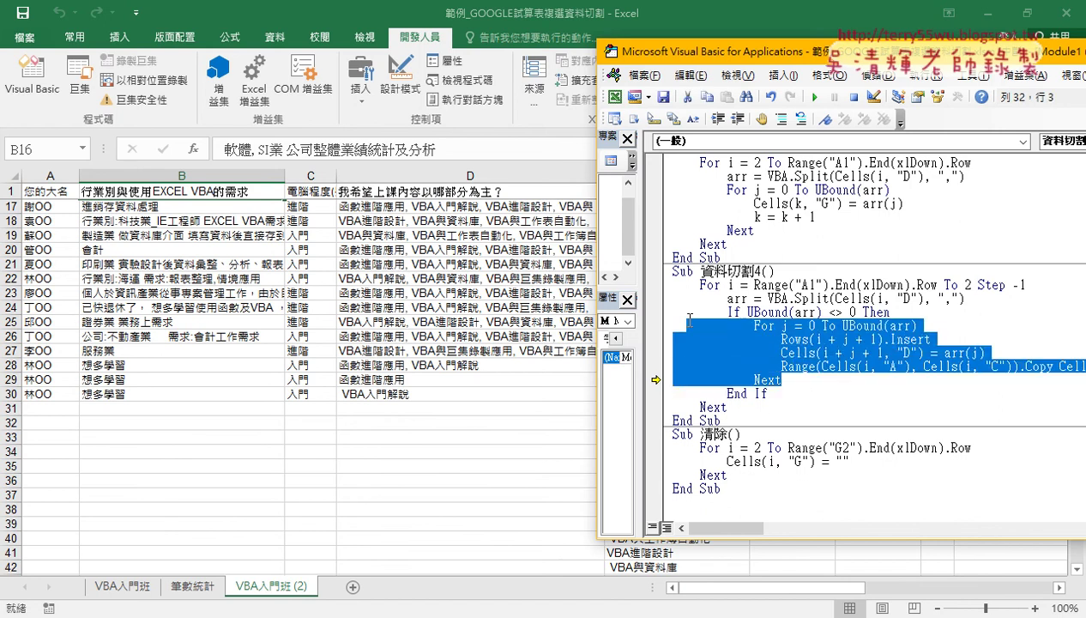
pyautogui.click(809, 380)
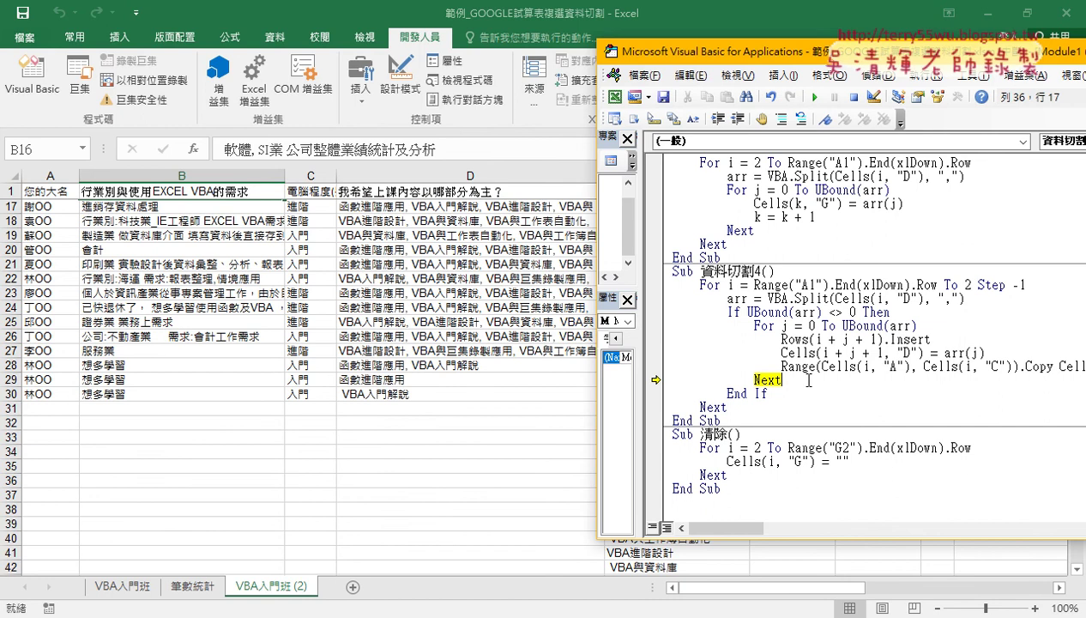
pyautogui.press('Return')
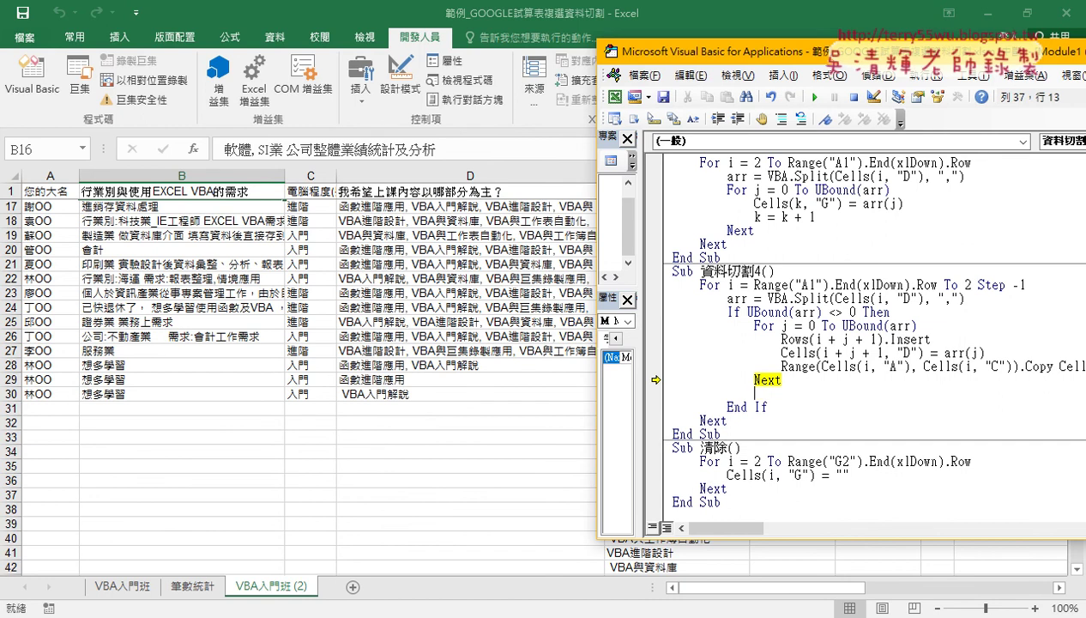
pyautogui.press('F8')
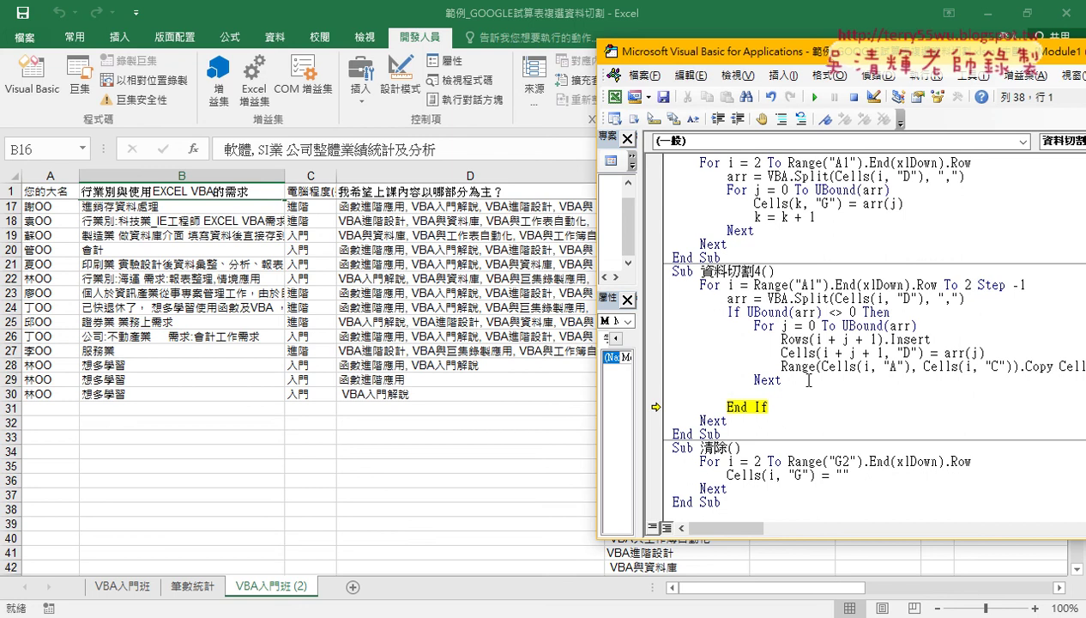
pyautogui.click(788, 394)
pyautogui.moveTo(730, 285)
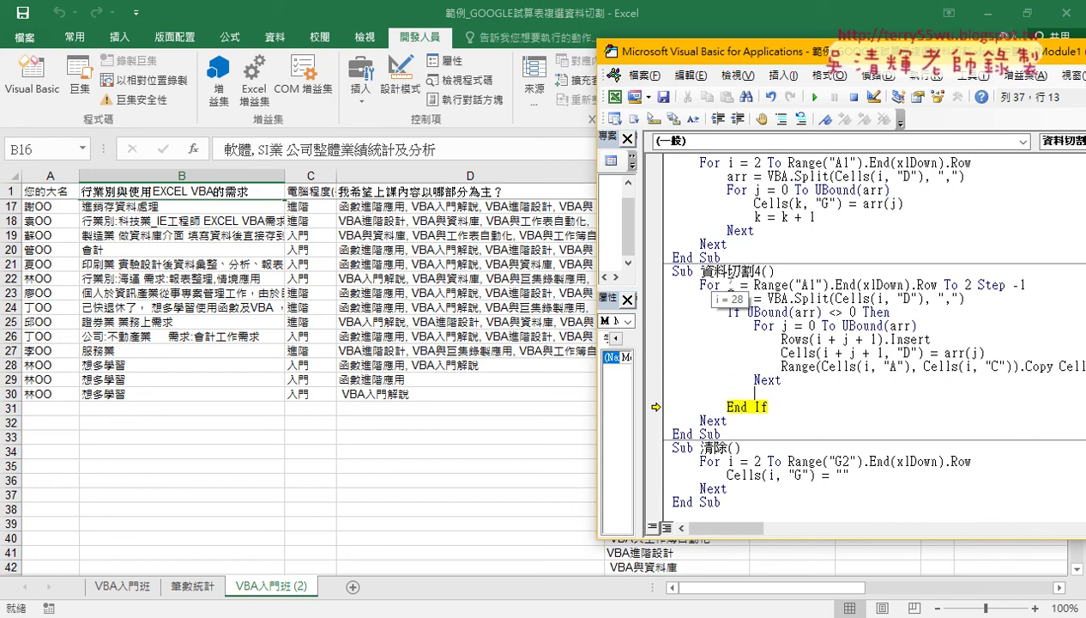
# - Write Rows(i).Delete after the inner loop, make it the next line, and run it to remove the original row
pyautogui.moveTo(779, 339)
pyautogui.mouseDown()
pyautogui.moveTo(805, 341)
pyautogui.moveTo(784, 400)
pyautogui.mouseUp()
pyautogui.write('Rows')
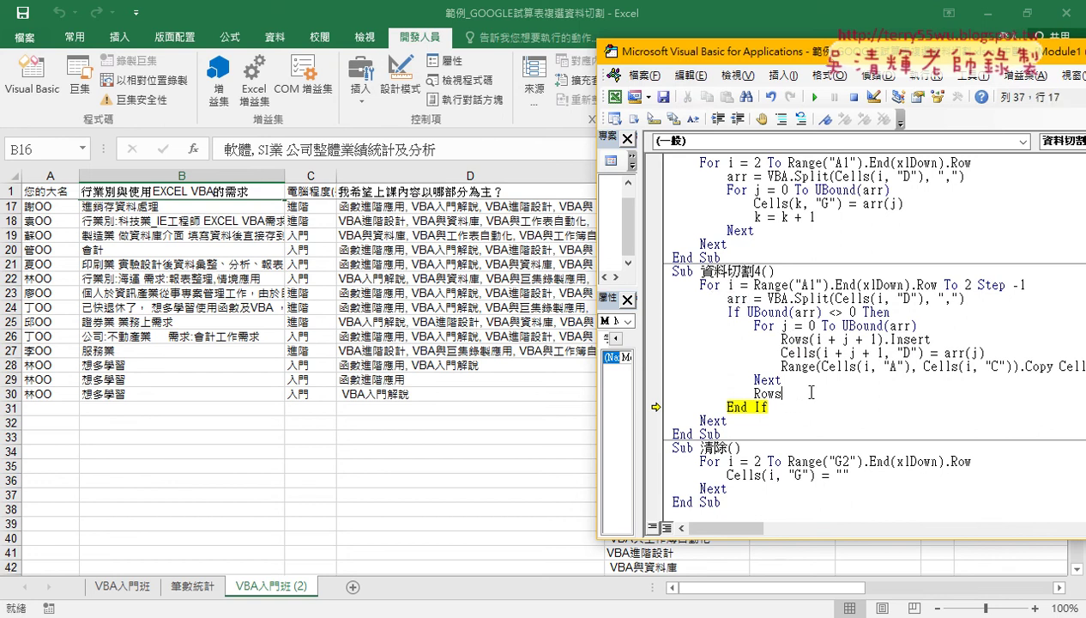
pyautogui.write('(')
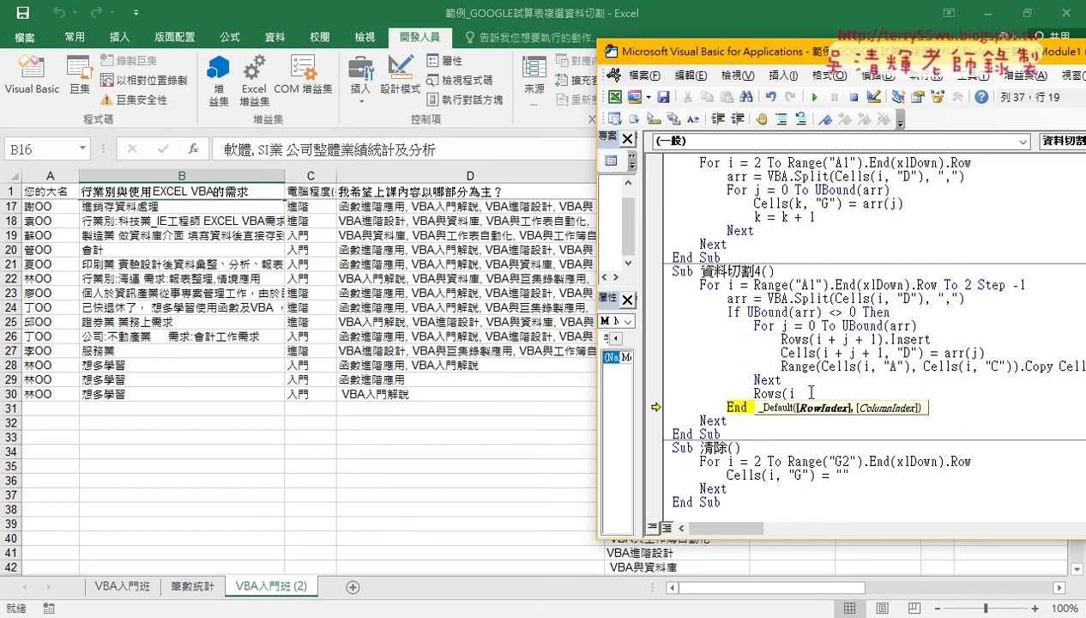
pyautogui.write('i)')
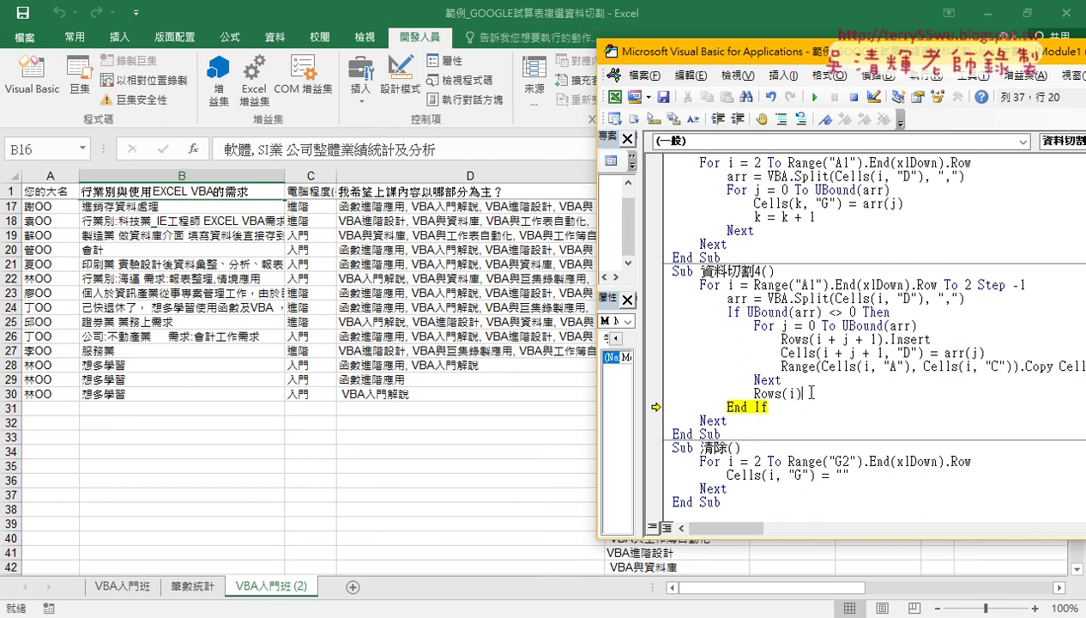
pyautogui.write('.')
pyautogui.write('del')
pyautogui.write('ete')
pyautogui.moveTo(652, 407); pyautogui.dragTo(653, 393)
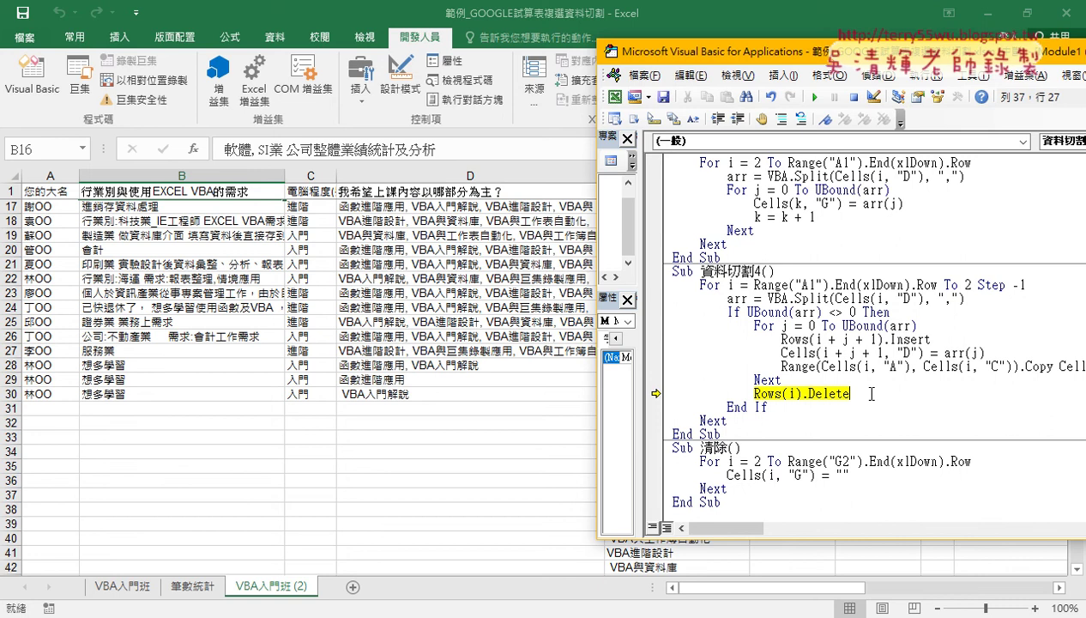
pyautogui.press('F8')
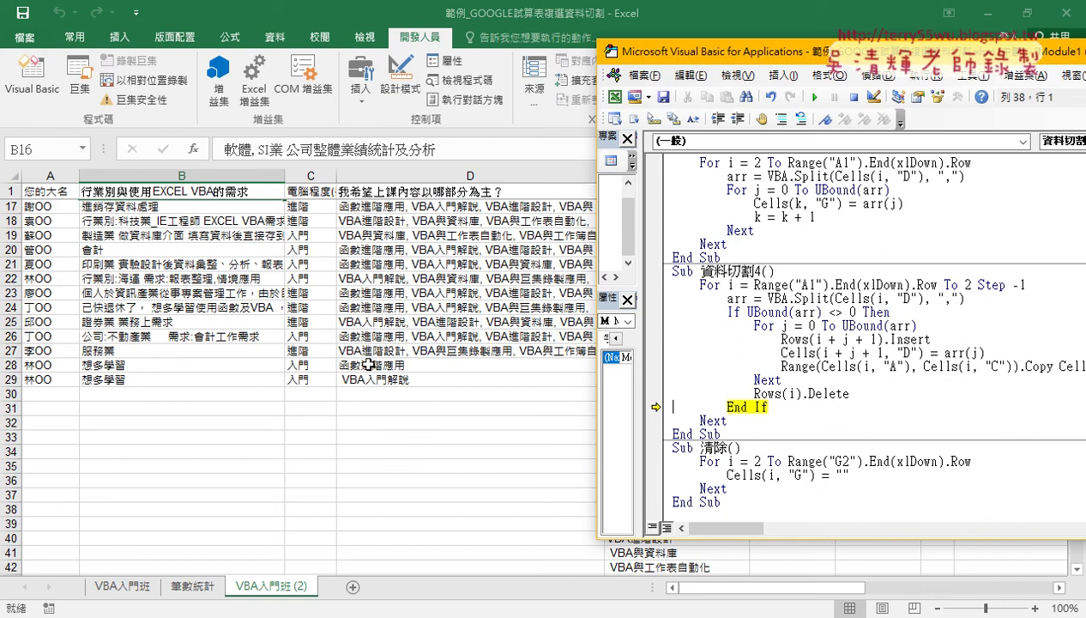
# - Step two more times, continue the macro to completion, and check rows 3–5 on the worksheet
pyautogui.press('F8')
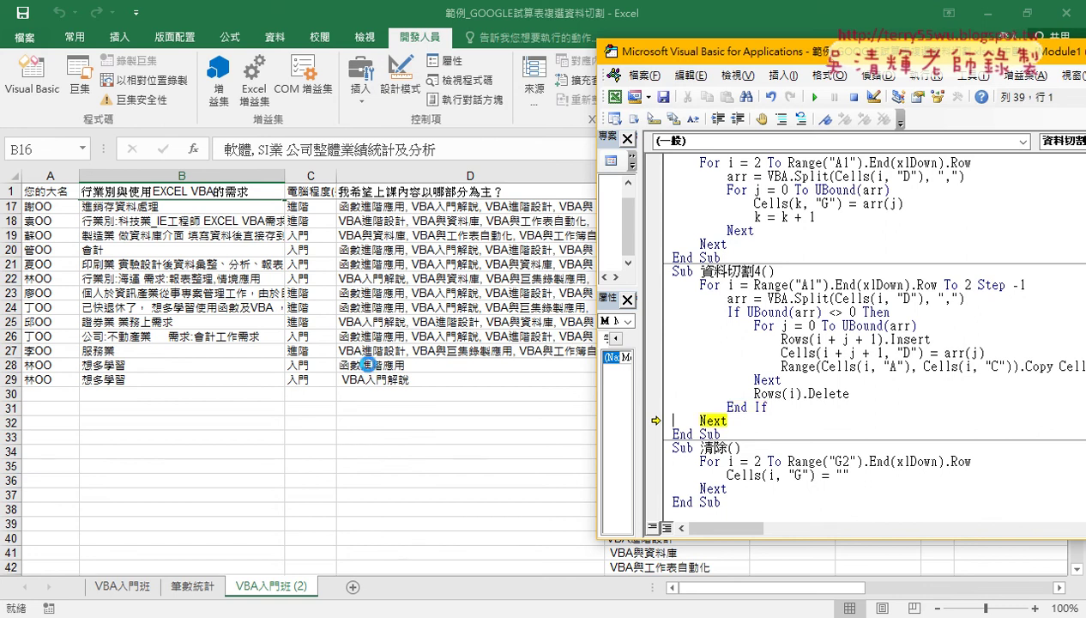
pyautogui.press('F8')
pyautogui.press('F8')
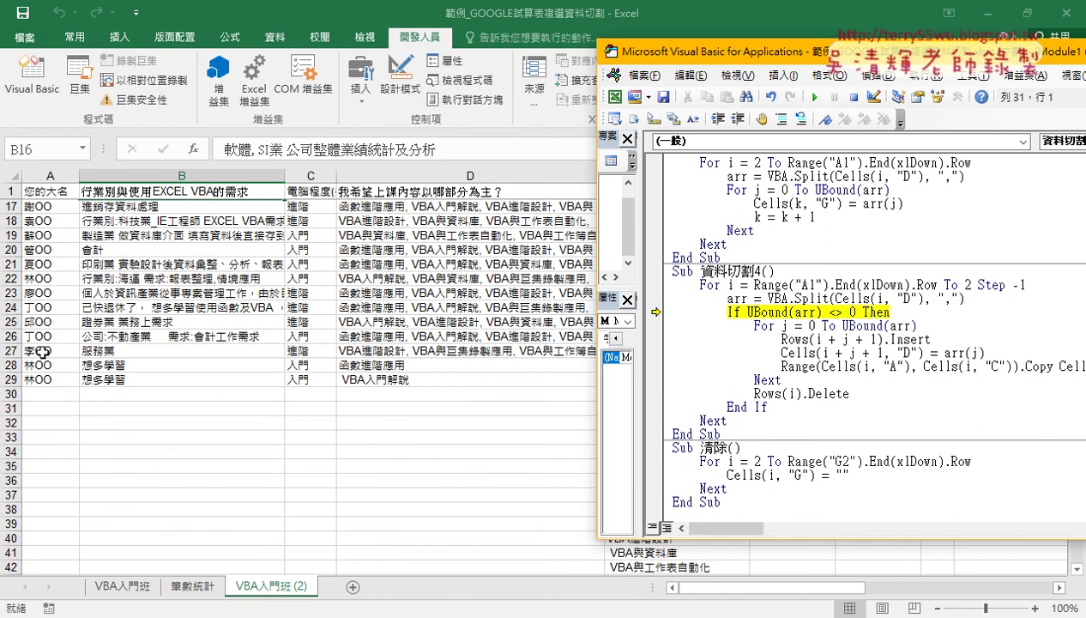
pyautogui.moveTo(730, 285)
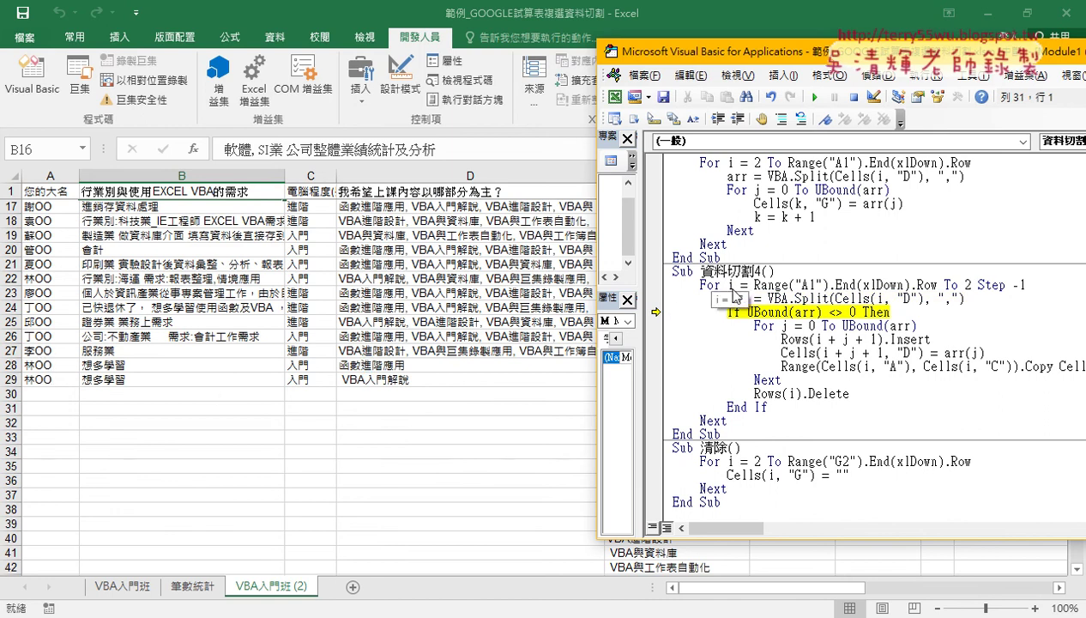
pyautogui.click(815, 102)
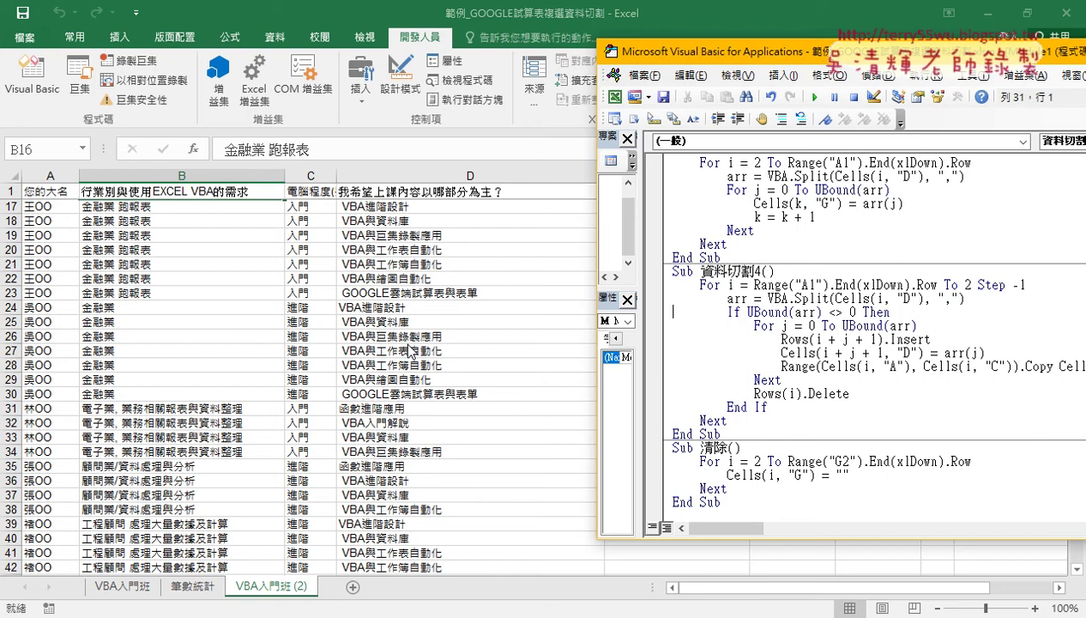
pyautogui.click(390, 337)
pyautogui.scroll(5, 390, 337)
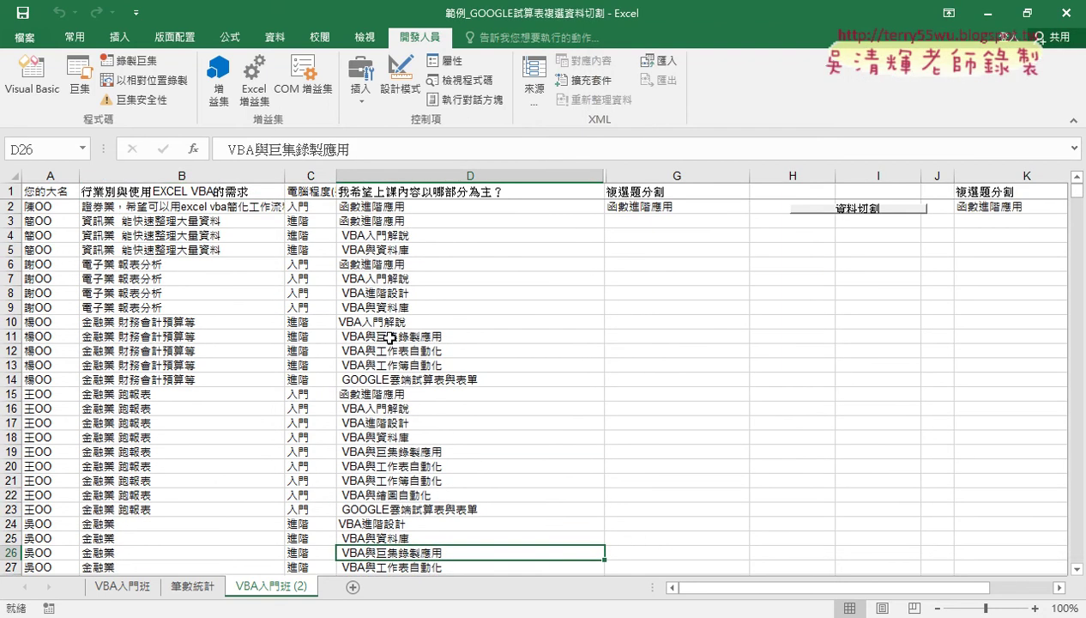
pyautogui.moveTo(48, 221)
pyautogui.mouseDown()
pyautogui.moveTo(228, 248)
pyautogui.moveTo(411, 247)
pyautogui.mouseUp()
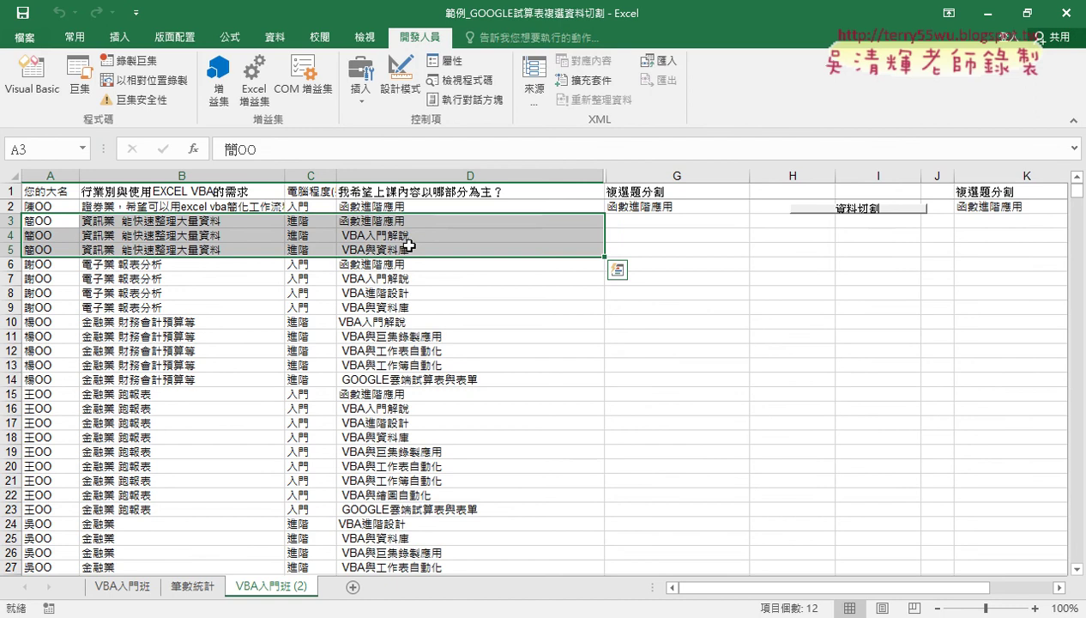
# - Reopen the VBA editor, select the inner For j loop and its Next, then switch to Google Docs
pyautogui.click(32, 77)
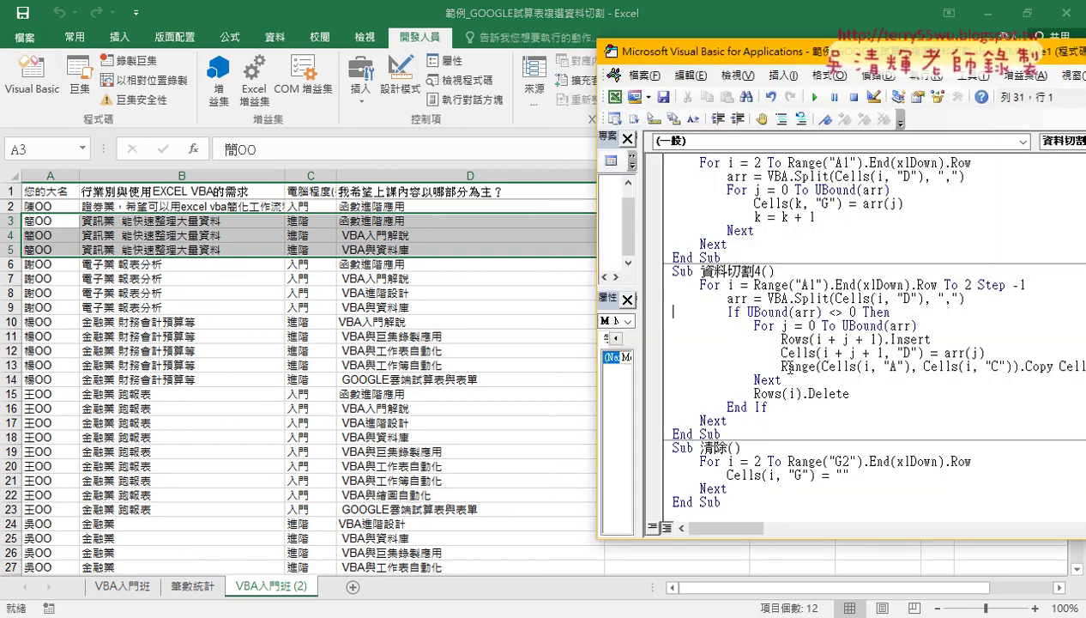
pyautogui.moveTo(782, 380); pyautogui.dragTo(655, 321)
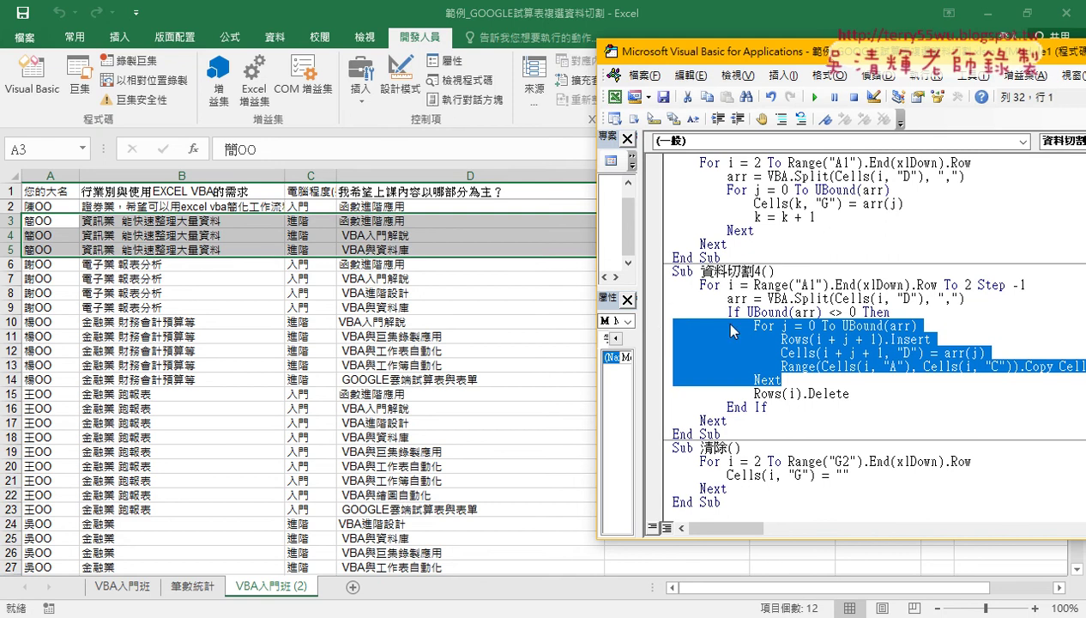
pyautogui.moveTo(782, 379)
pyautogui.mouseDown()
pyautogui.moveTo(749, 379)
pyautogui.moveTo(857, 396)
pyautogui.mouseUp()
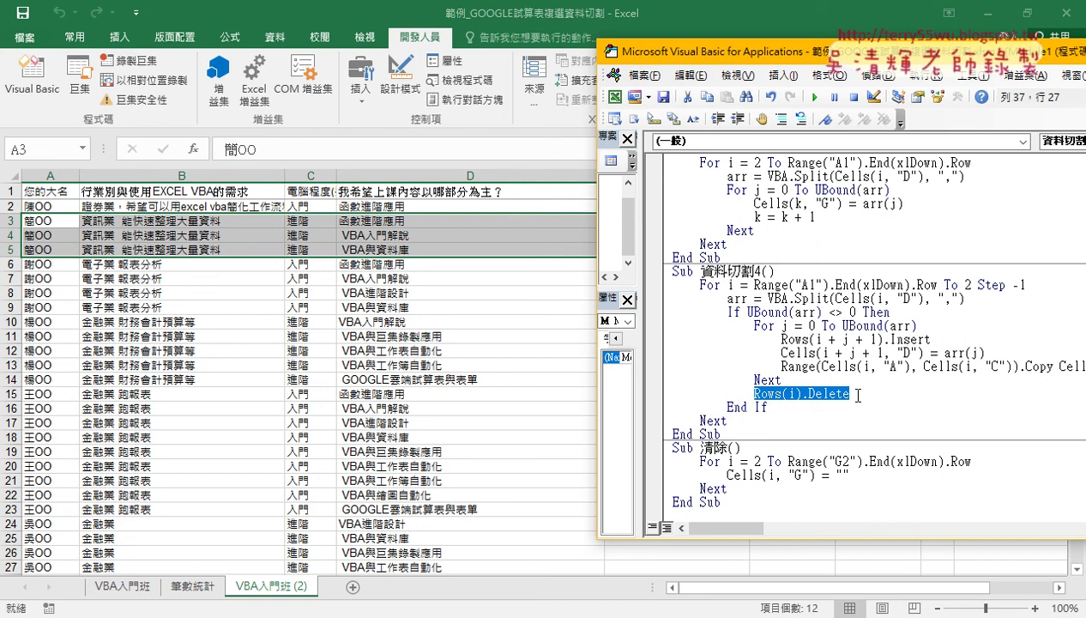
pyautogui.hotkey('alt', 'Tab')
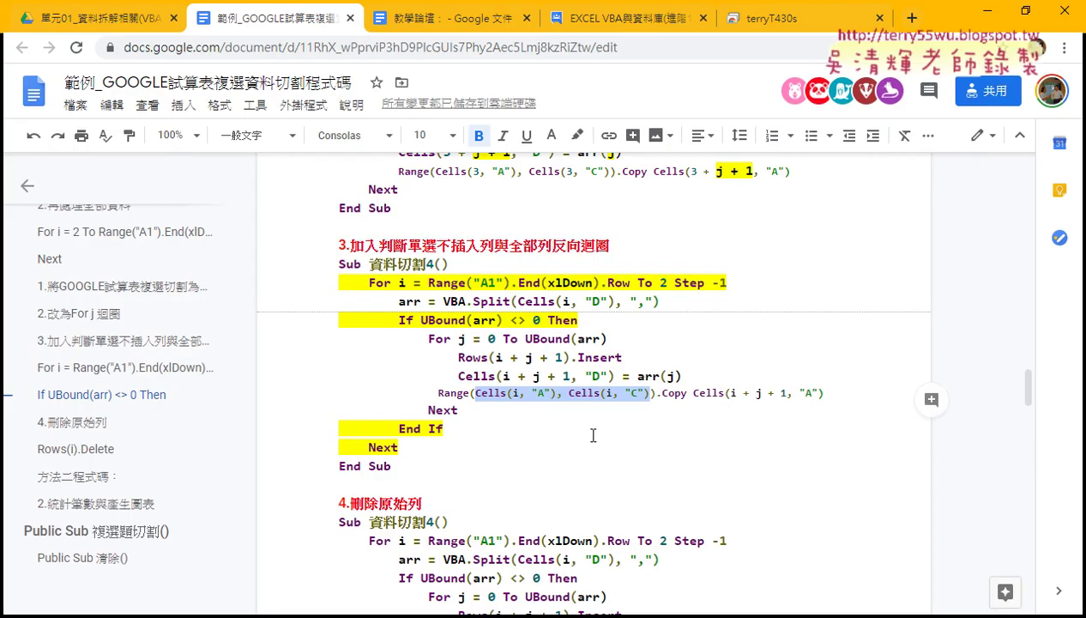
# - Scroll down to the 方法二程式碼 version and highlight its If UBound check
pyautogui.scroll(-2, 571, 425)
pyautogui.scroll(-2, 419, 415)
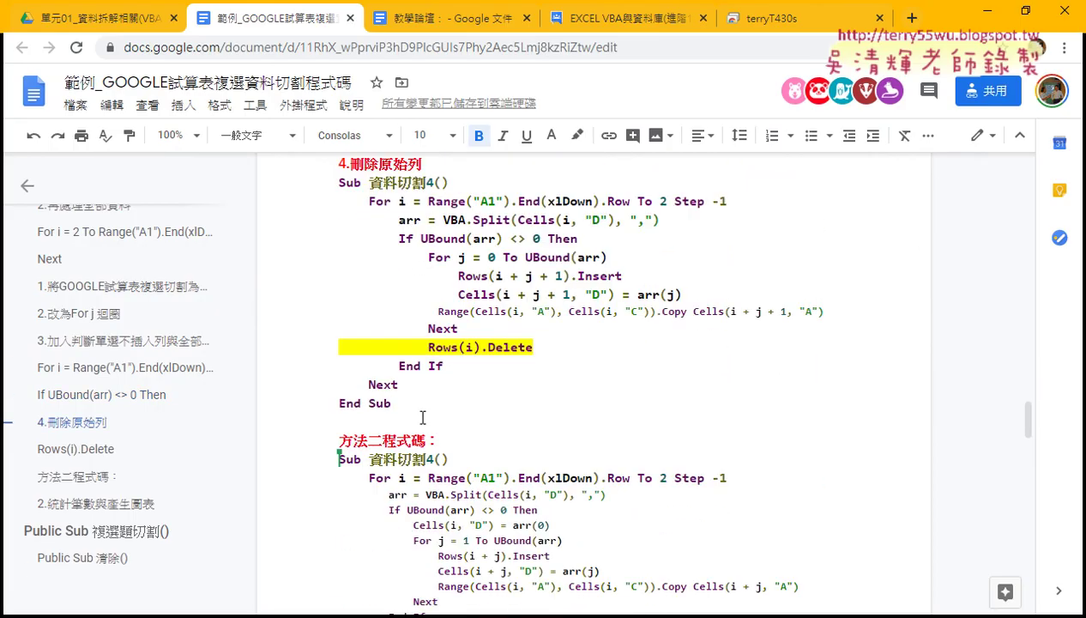
pyautogui.scroll(-1, 423, 417)
pyautogui.scroll(-1, 463, 429)
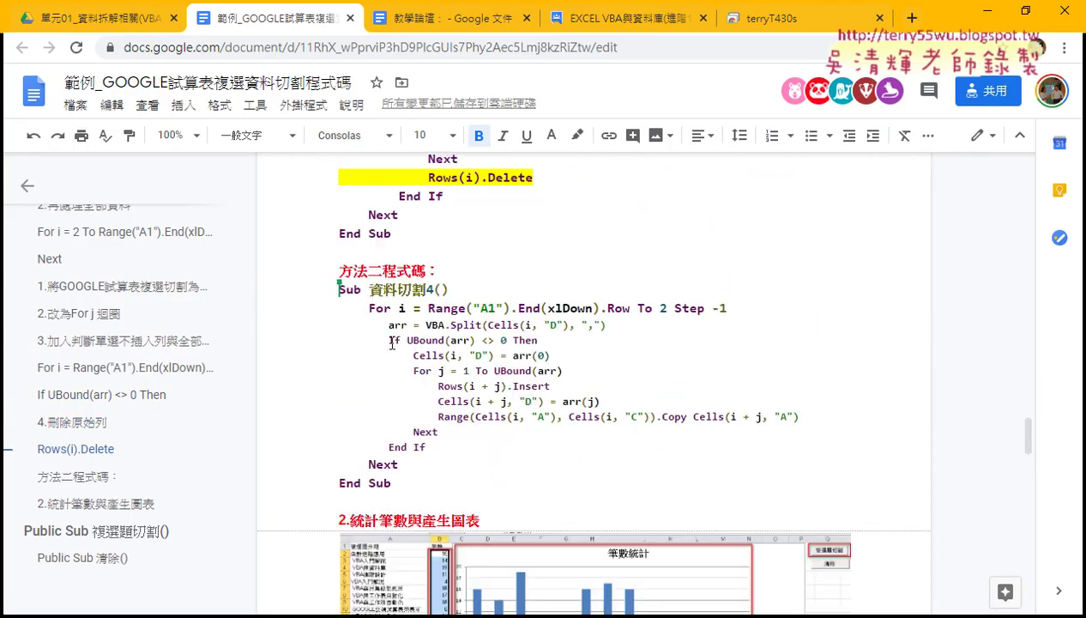
pyautogui.moveTo(392, 343)
pyautogui.mouseDown()
pyautogui.moveTo(538, 341)
pyautogui.moveTo(515, 355)
pyautogui.moveTo(414, 356)
pyautogui.mouseUp()
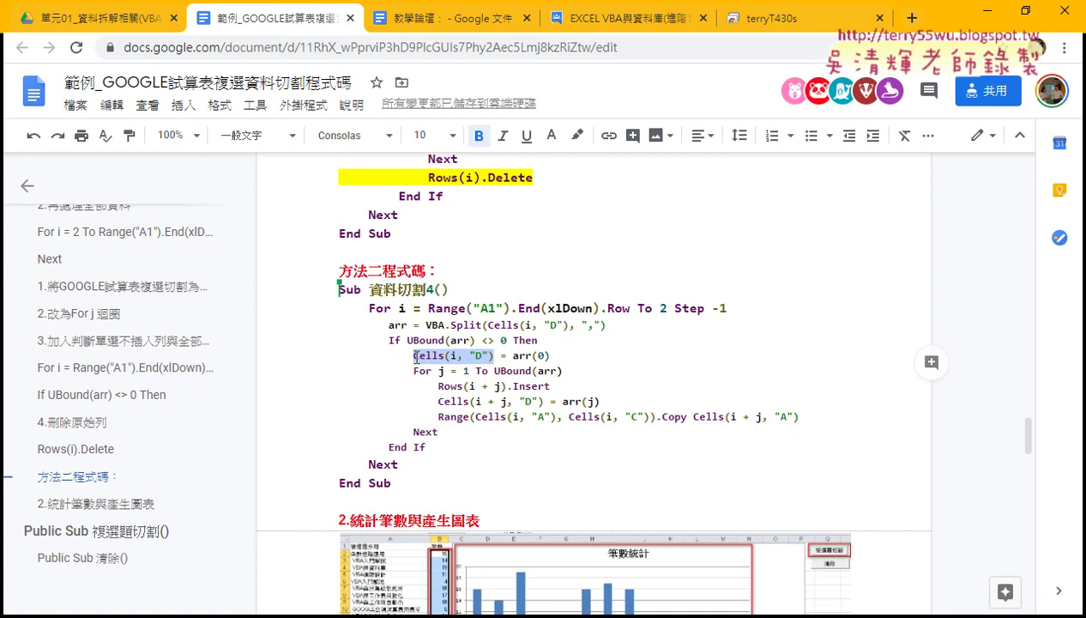
pyautogui.click(539, 356)
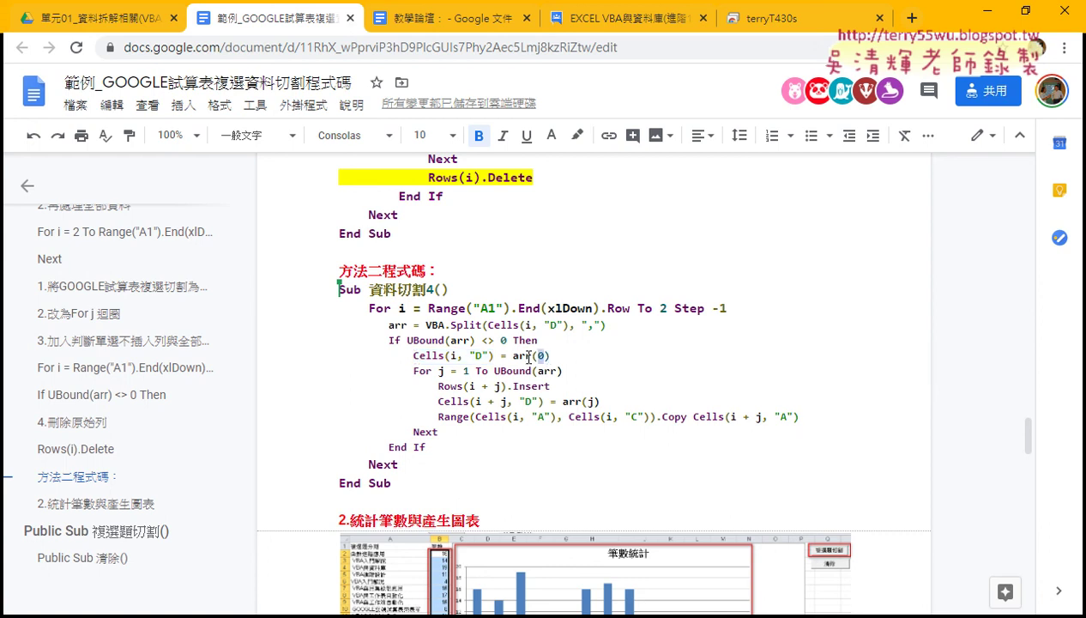
pyautogui.moveTo(549, 355); pyautogui.dragTo(412, 355)
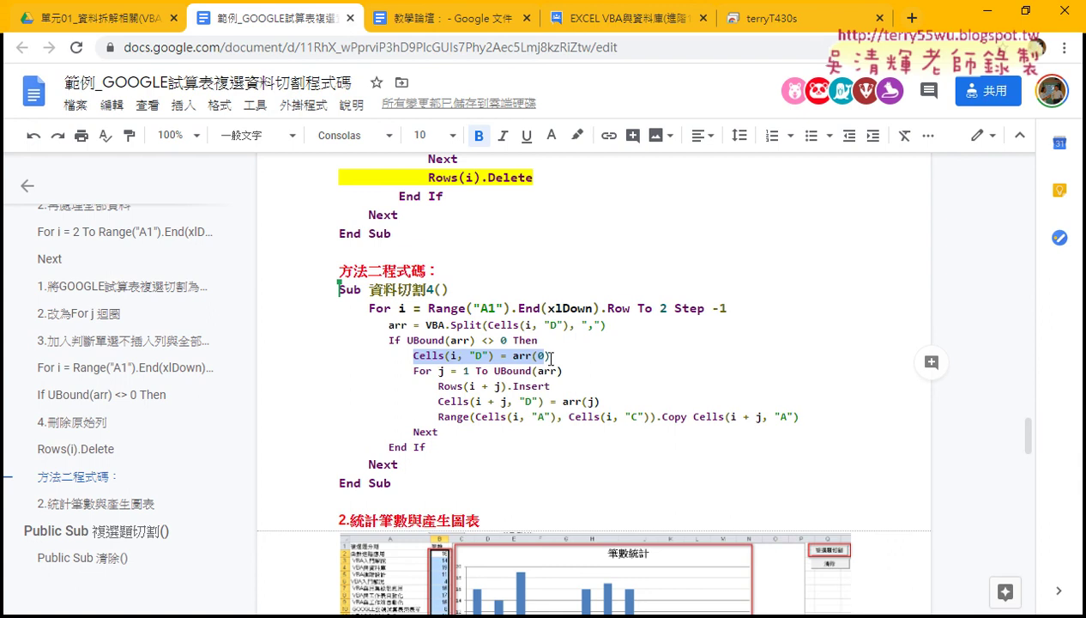
pyautogui.moveTo(550, 355); pyautogui.dragTo(408, 356)
pyautogui.doubleClick(466, 371)
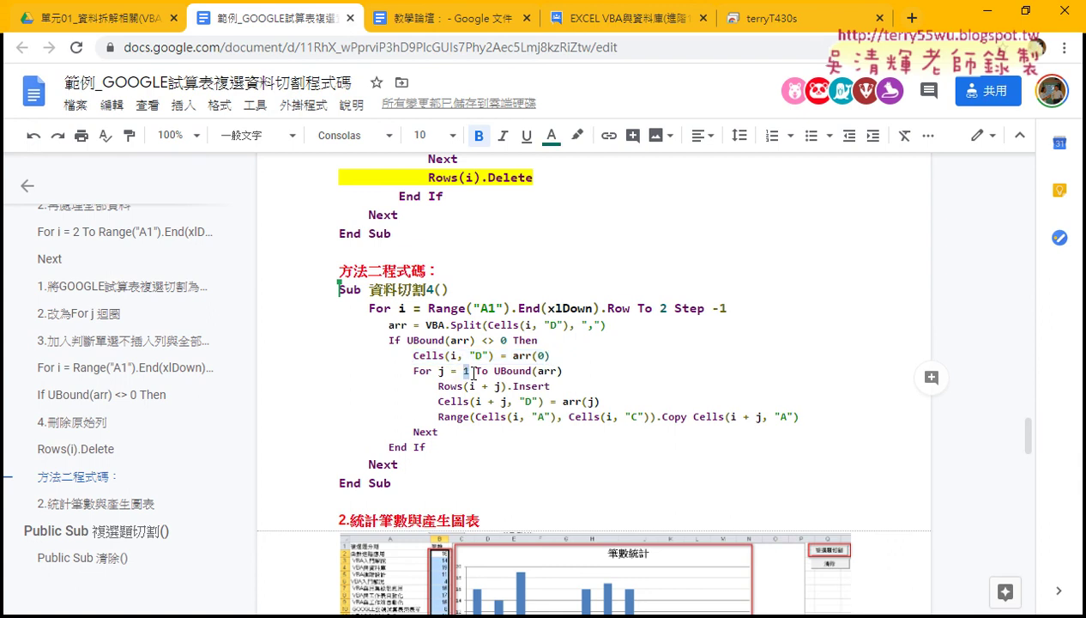